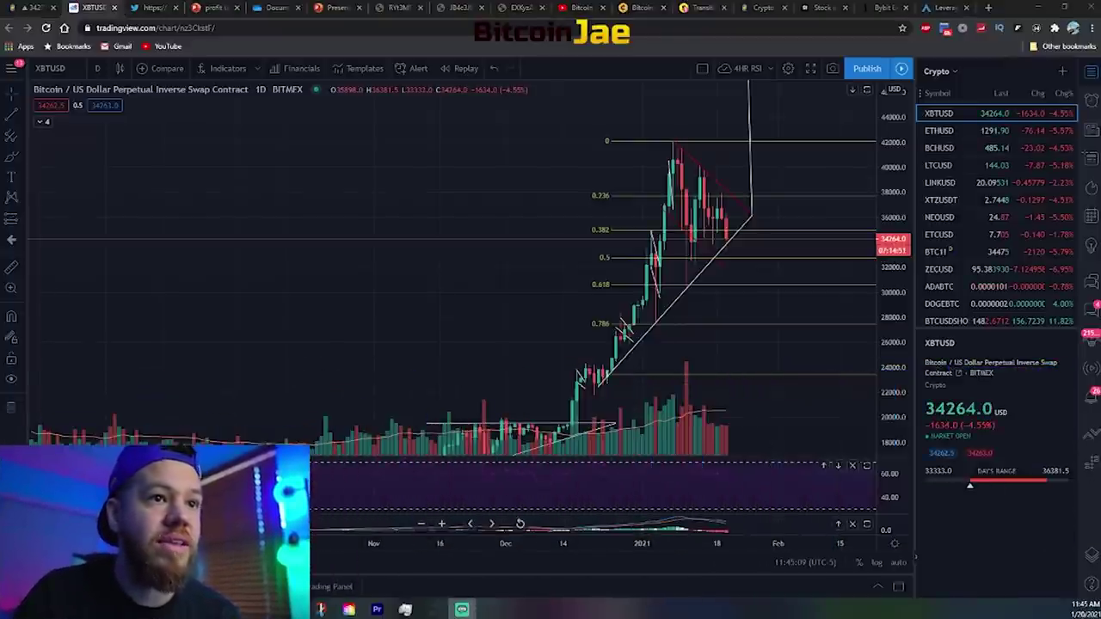
# Circle with the brush the four points where daily price touches the rising white trendline, ending at the latest candle.
pyautogui.moveTo(553, 543); pyautogui.dragTo(249, 348)
pyautogui.moveTo(240, 266); pyautogui.dragTo(181, 284)
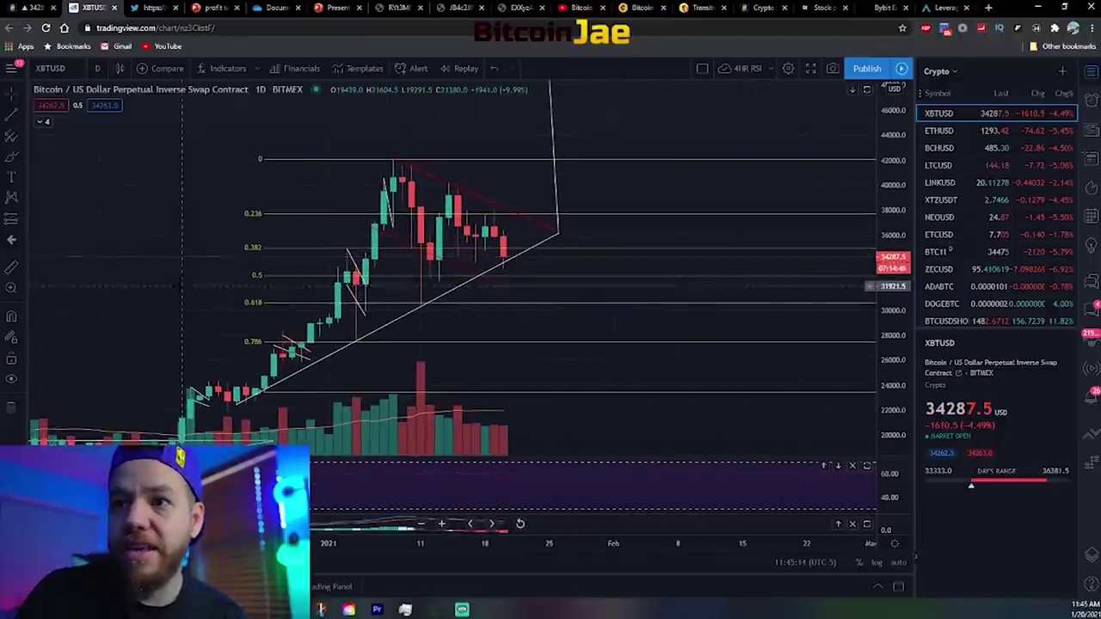
pyautogui.moveTo(889, 317); pyautogui.dragTo(889, 278)
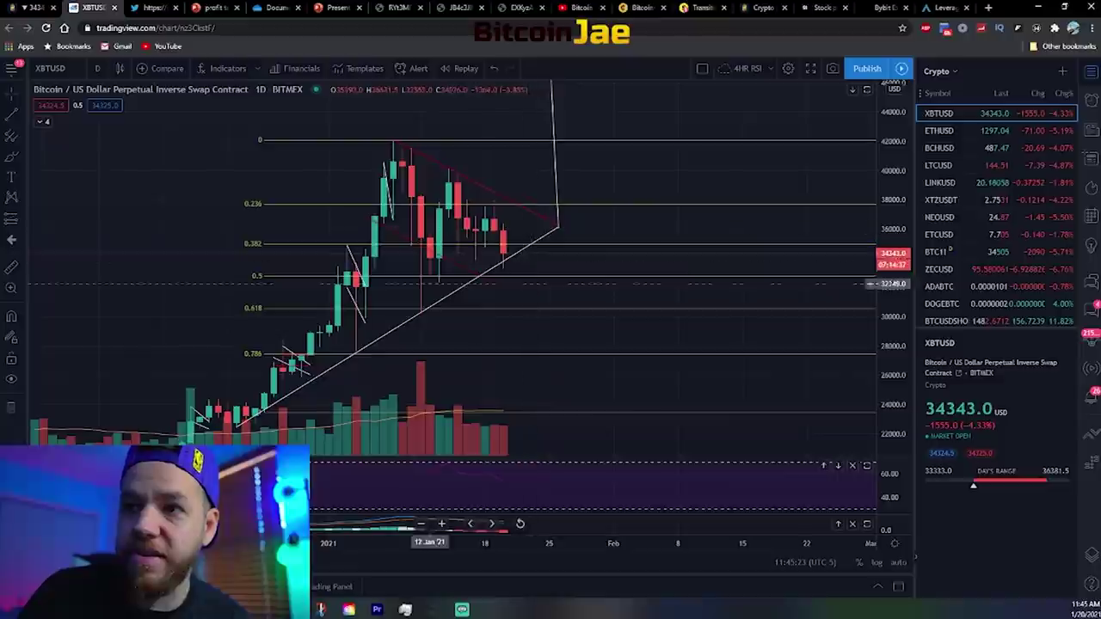
pyautogui.moveTo(233, 275); pyautogui.dragTo(238, 241)
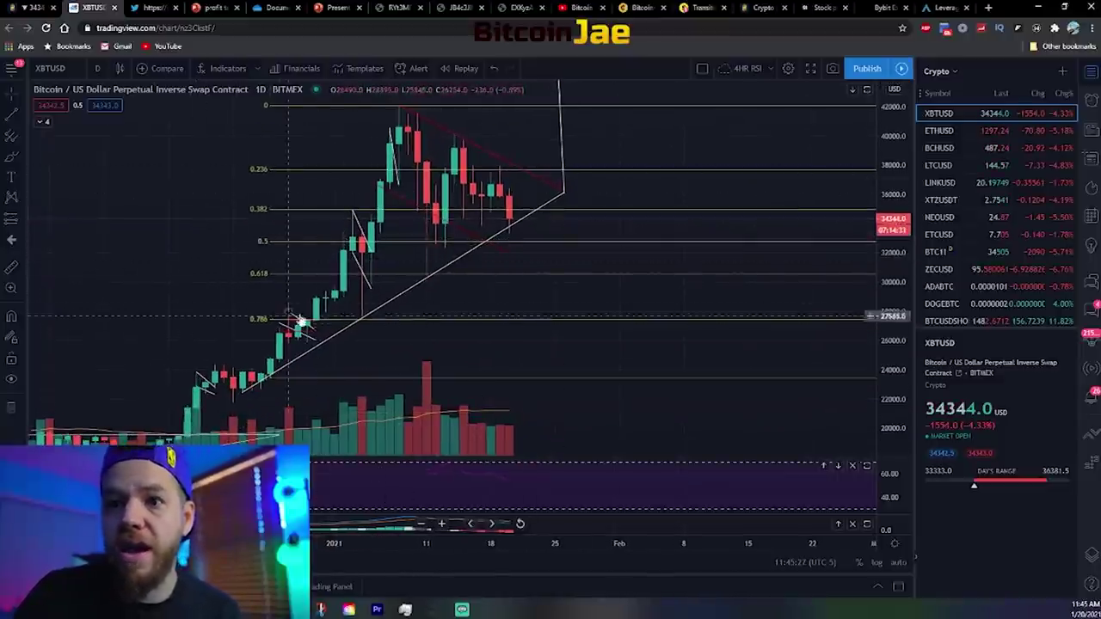
pyautogui.moveTo(904, 297); pyautogui.dragTo(904, 315)
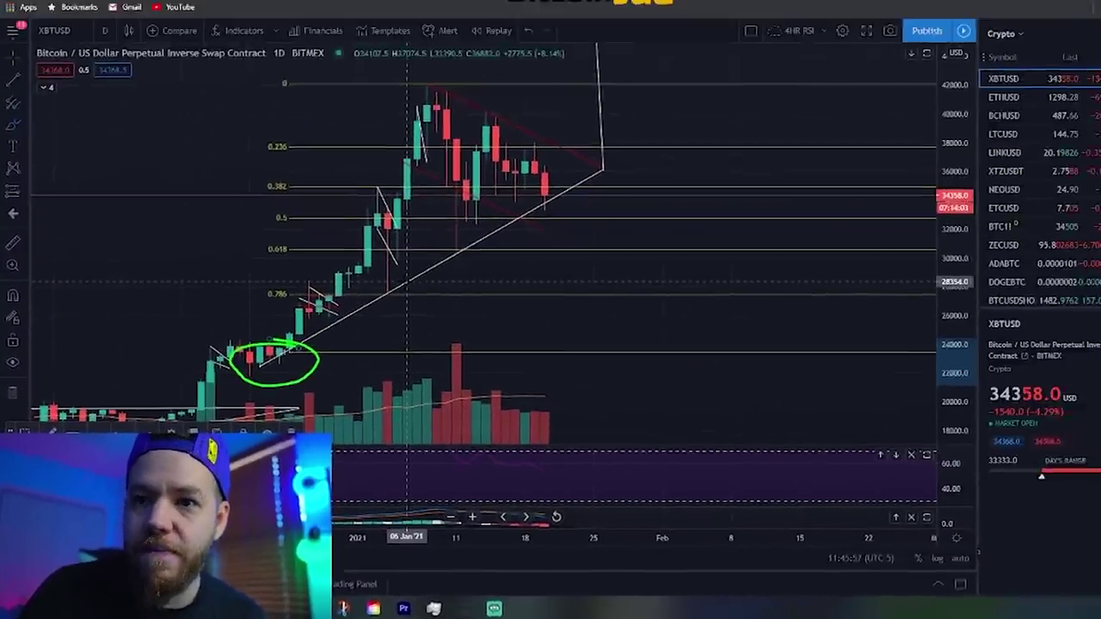
pyautogui.moveTo(407, 282)
pyautogui.mouseDown()
pyautogui.moveTo(358, 303)
pyautogui.moveTo(450, 268)
pyautogui.mouseUp()
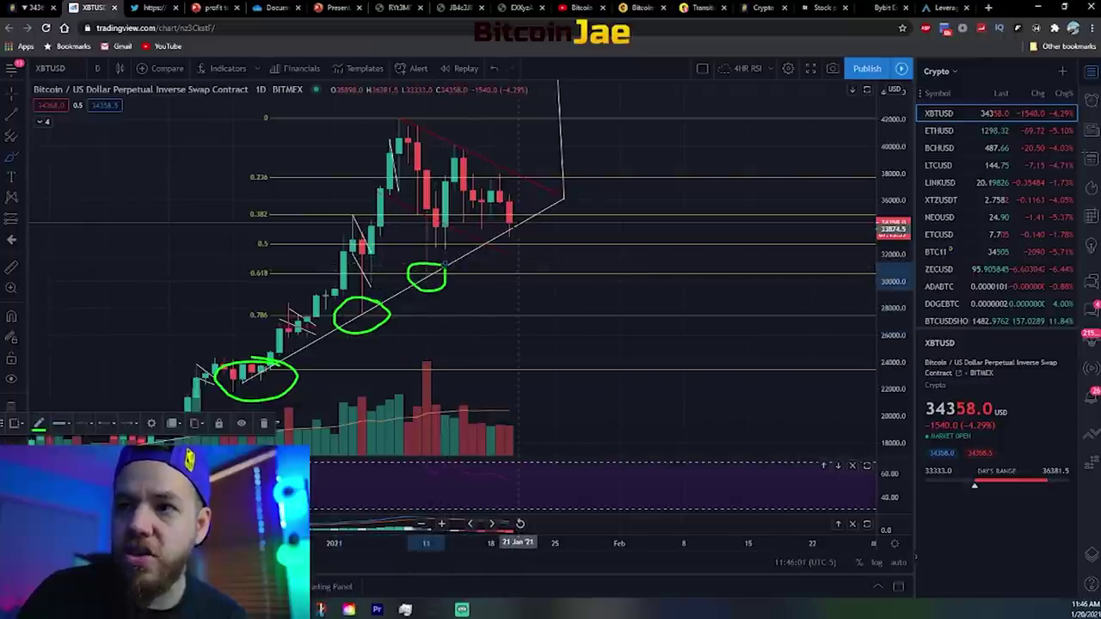
pyautogui.moveTo(521, 222)
pyautogui.mouseDown()
pyautogui.moveTo(489, 233)
pyautogui.moveTo(509, 222)
pyautogui.mouseUp()
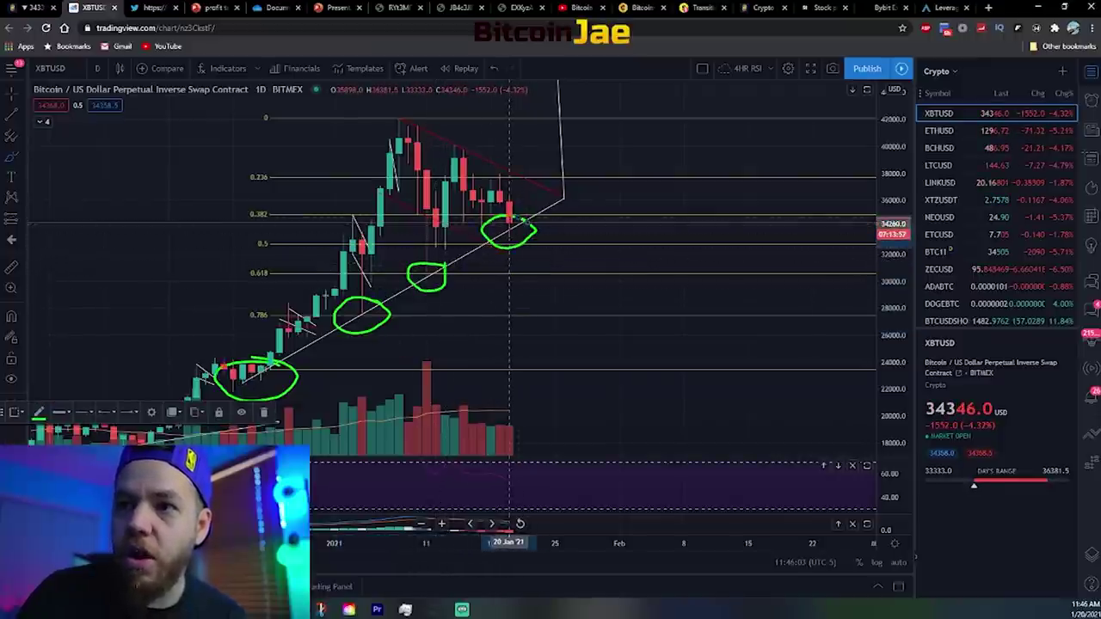
# Undo the four green circles drawn along the rising trendline.
pyautogui.hotkey('ctrl', 'z')
pyautogui.hotkey('ctrl', 'z')
pyautogui.hotkey('ctrl', 'z')
pyautogui.hotkey('ctrl', 'z')
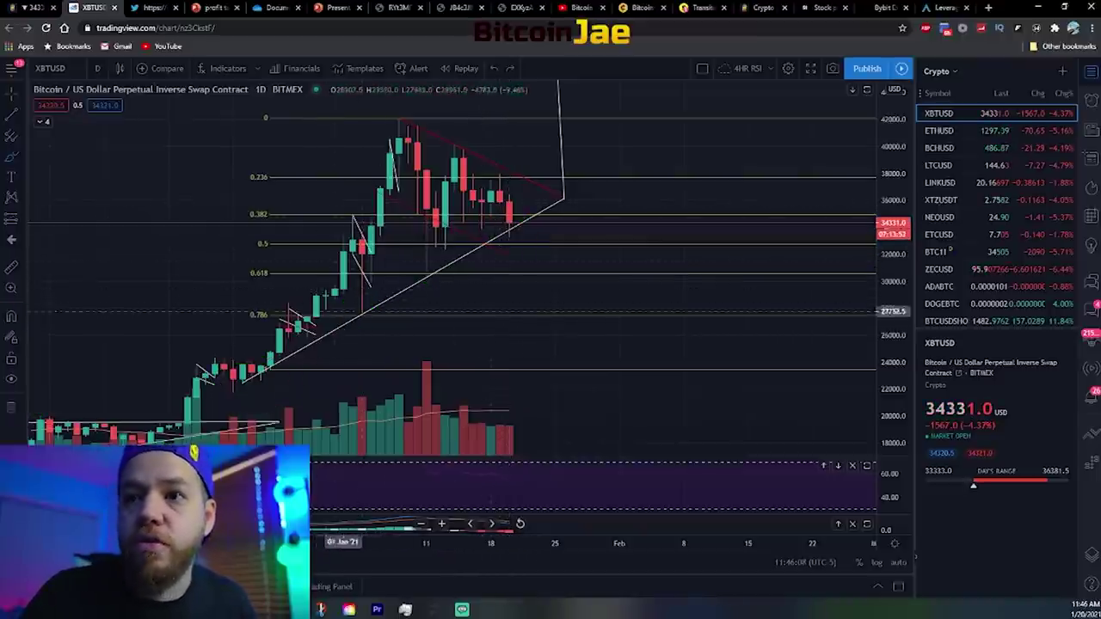
# Brush a bull flag over the January candles: the rally as its pole plus an upper and a lower descending line.
pyautogui.moveTo(116, 330); pyautogui.dragTo(165, 317)
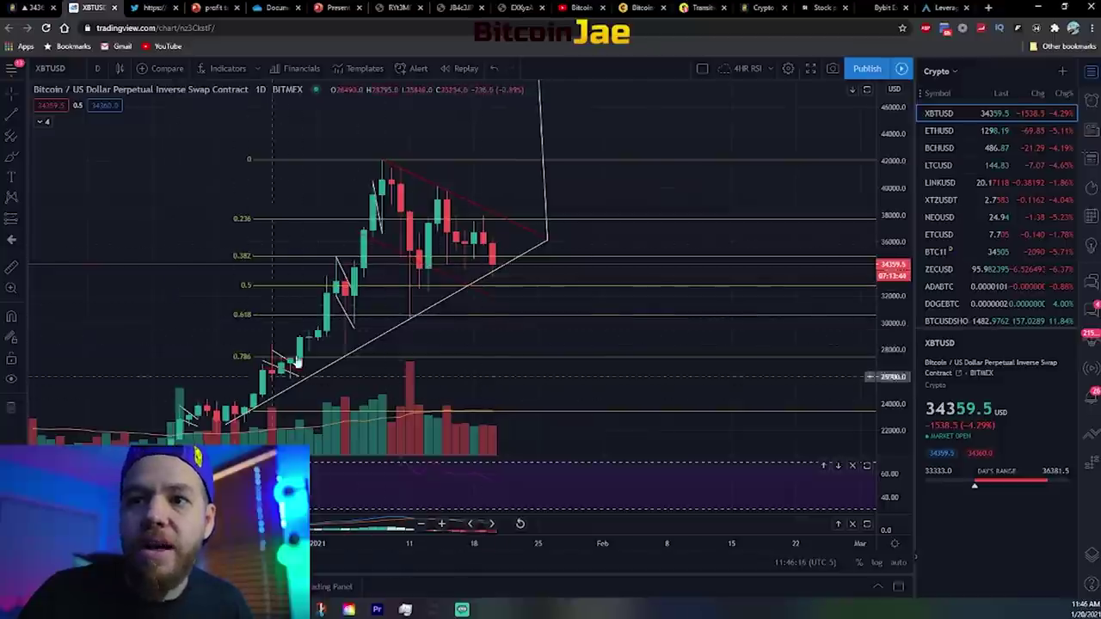
pyautogui.moveTo(154, 256); pyautogui.dragTo(253, 224)
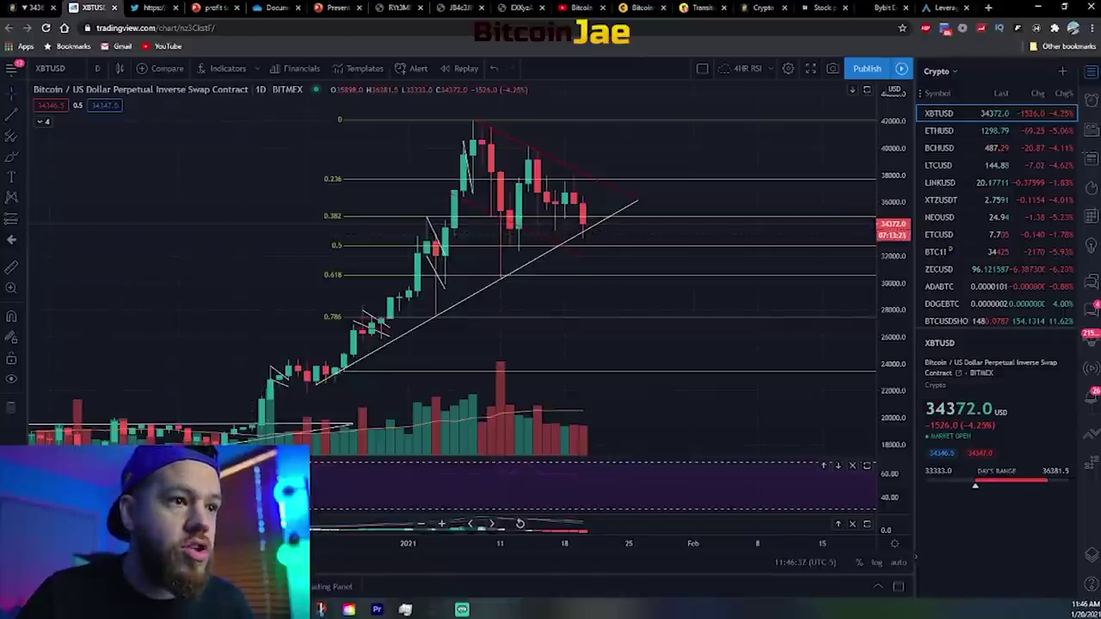
pyautogui.click(10, 161)
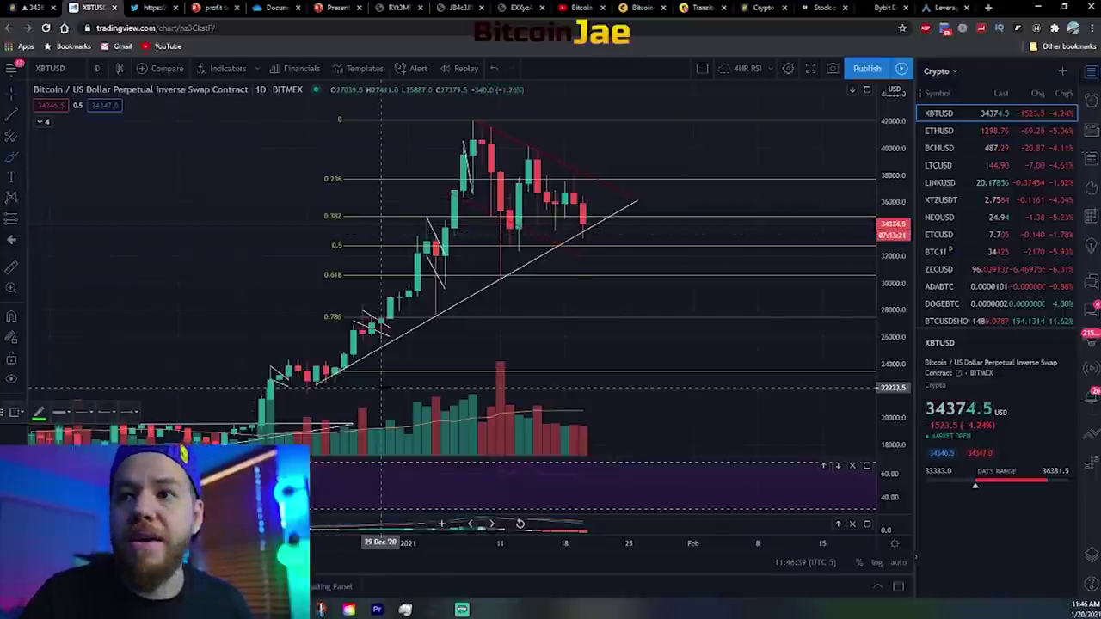
pyautogui.moveTo(436, 312)
pyautogui.mouseDown()
pyautogui.moveTo(472, 121)
pyautogui.moveTo(542, 136)
pyautogui.moveTo(657, 207)
pyautogui.mouseUp()
pyautogui.moveTo(430, 185); pyautogui.dragTo(627, 265)
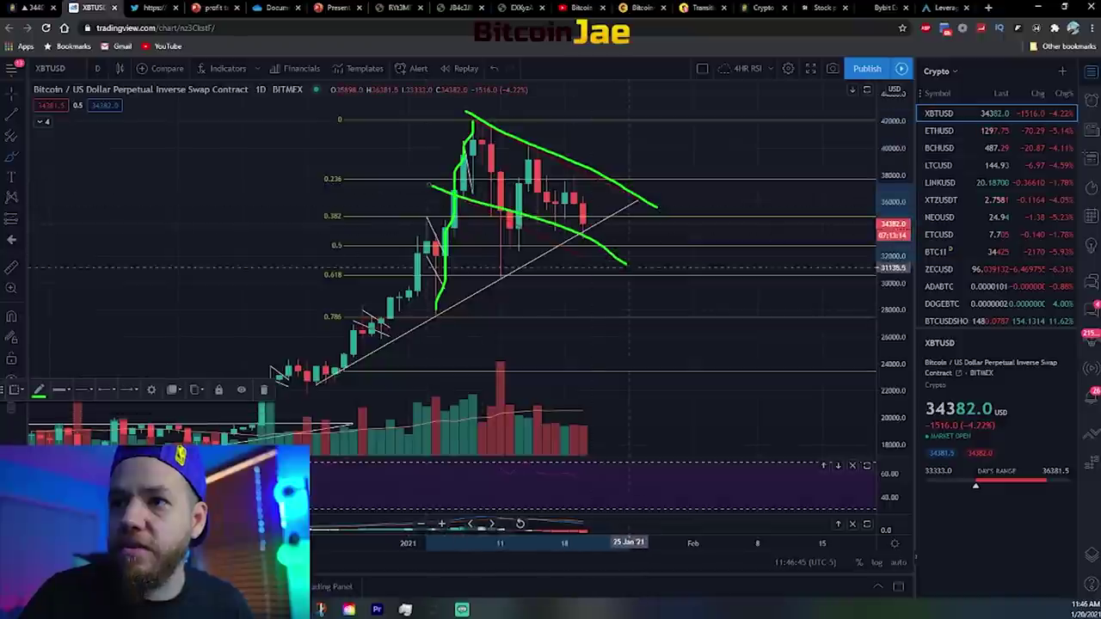
# Redraw the flag's lower line more steeply and briefly trace the price swings between both flag lines.
pyautogui.hotkey('ctrl', 'z')
pyautogui.moveTo(436, 187); pyautogui.dragTo(564, 265)
pyautogui.hotkey('ctrl', 'z')
pyautogui.moveTo(439, 185); pyautogui.dragTo(573, 256)
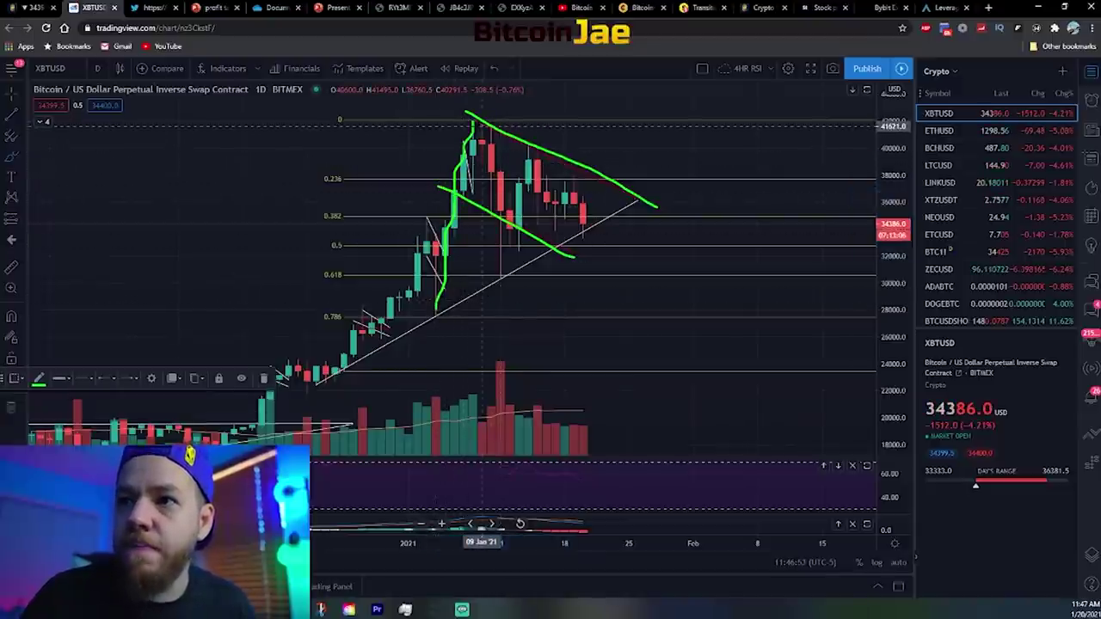
pyautogui.moveTo(493, 223)
pyautogui.mouseDown()
pyautogui.moveTo(523, 150)
pyautogui.moveTo(573, 217)
pyautogui.mouseUp()
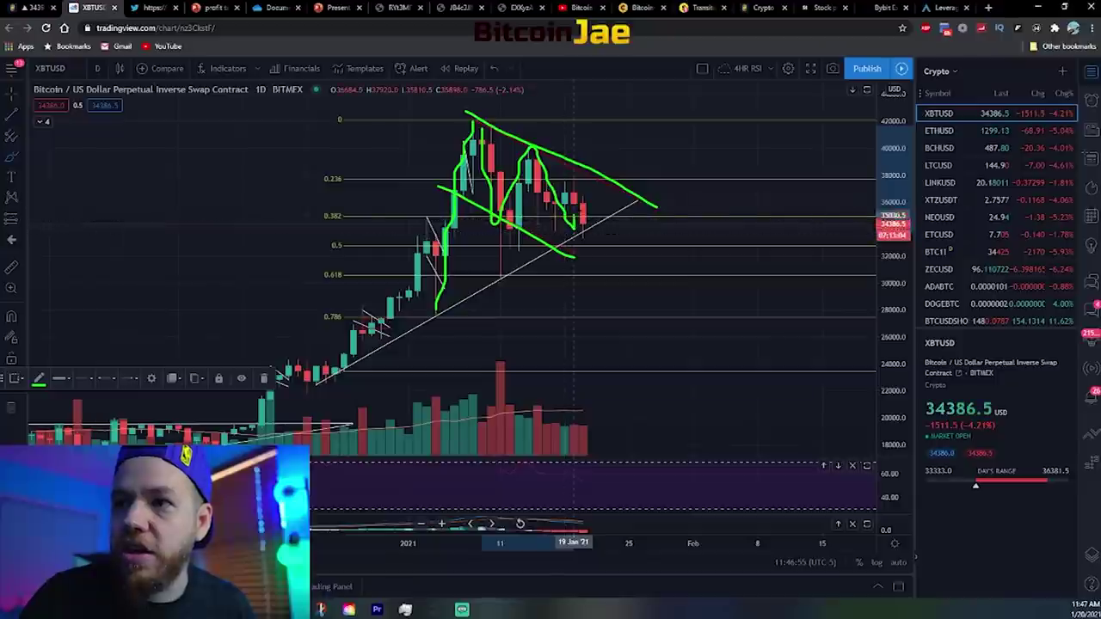
pyautogui.hotkey('ctrl', 'z')
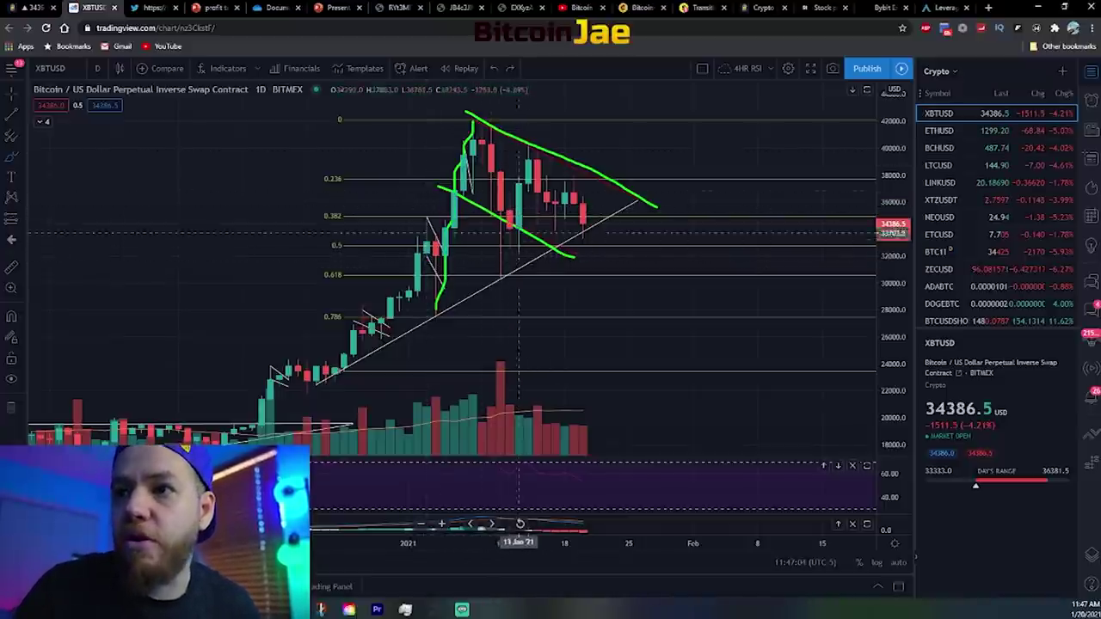
# Circle the three highs along the flag's upper line and undo the circles.
pyautogui.moveTo(510, 129)
pyautogui.mouseDown()
pyautogui.moveTo(484, 152)
pyautogui.moveTo(491, 107)
pyautogui.mouseUp()
pyautogui.moveTo(555, 148)
pyautogui.mouseDown()
pyautogui.moveTo(510, 147)
pyautogui.moveTo(538, 130)
pyautogui.mouseUp()
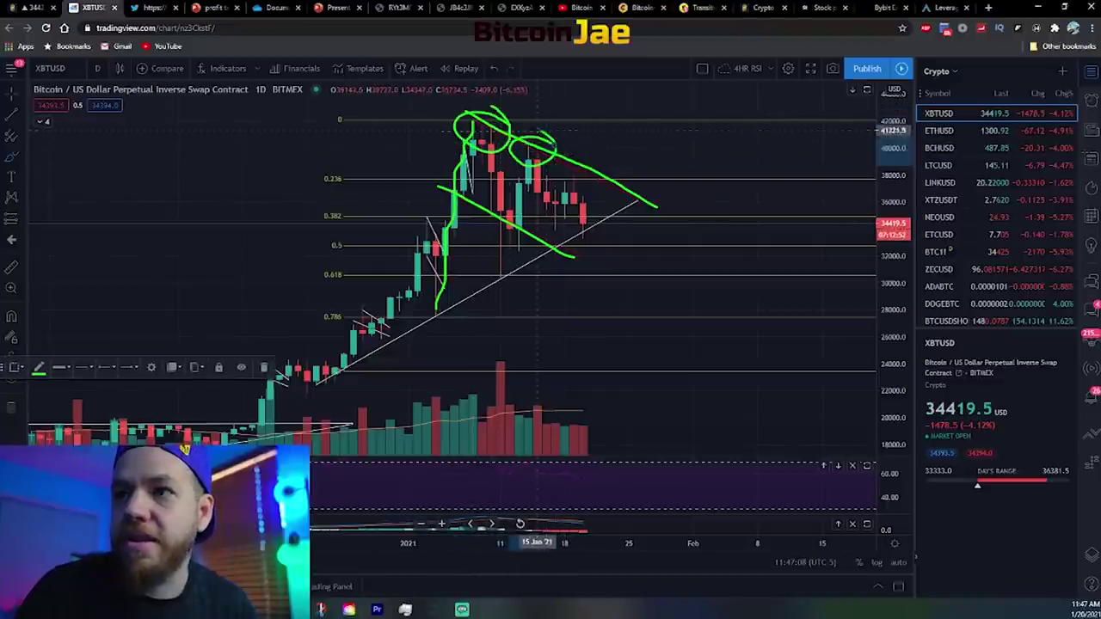
pyautogui.moveTo(607, 159)
pyautogui.mouseDown()
pyautogui.moveTo(593, 151)
pyautogui.moveTo(572, 169)
pyautogui.mouseUp()
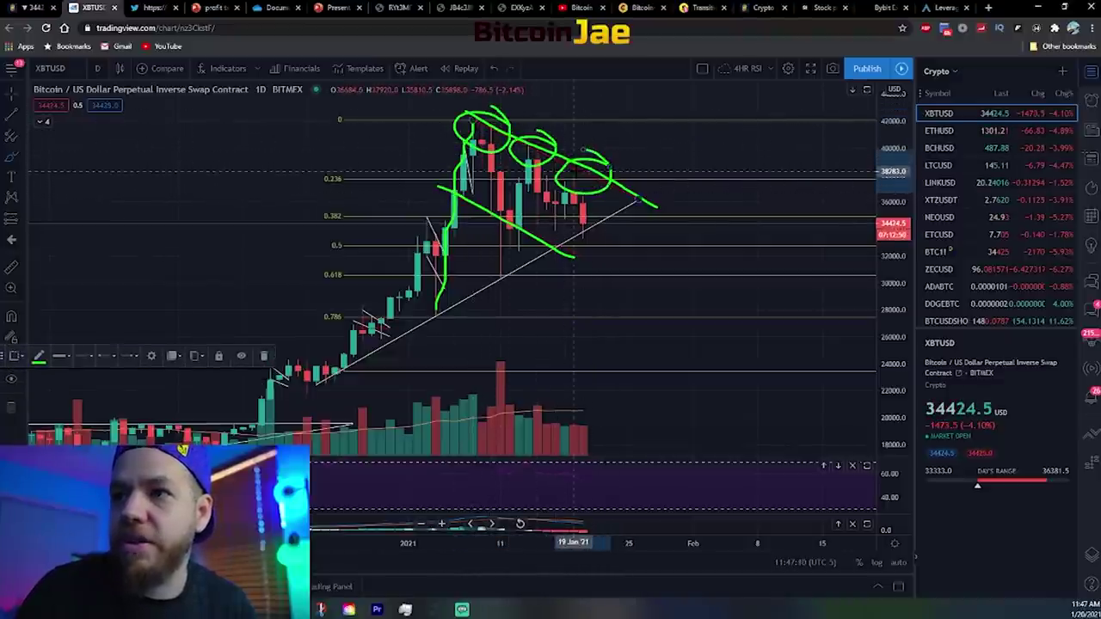
pyautogui.hotkey('ctrl', 'z')
pyautogui.hotkey('ctrl', 'z')
pyautogui.hotkey('ctrl', 'z')
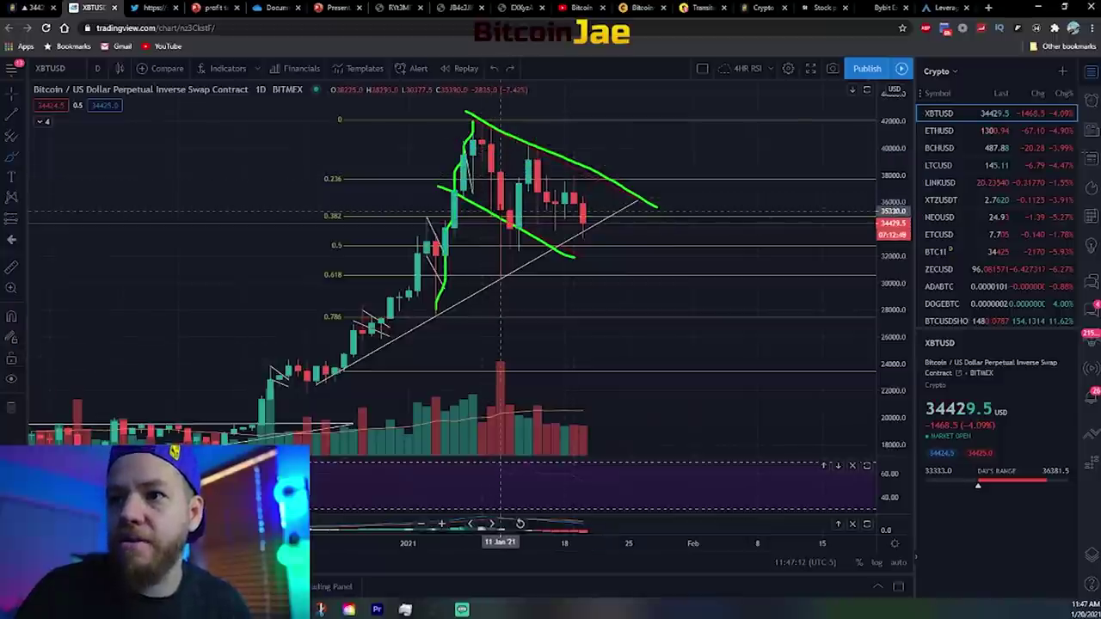
# Circle the mid-January low on the flag's lower line, and undo it together with the remaining flag strokes.
pyautogui.moveTo(506, 217)
pyautogui.mouseDown()
pyautogui.moveTo(465, 206)
pyautogui.moveTo(518, 223)
pyautogui.mouseUp()
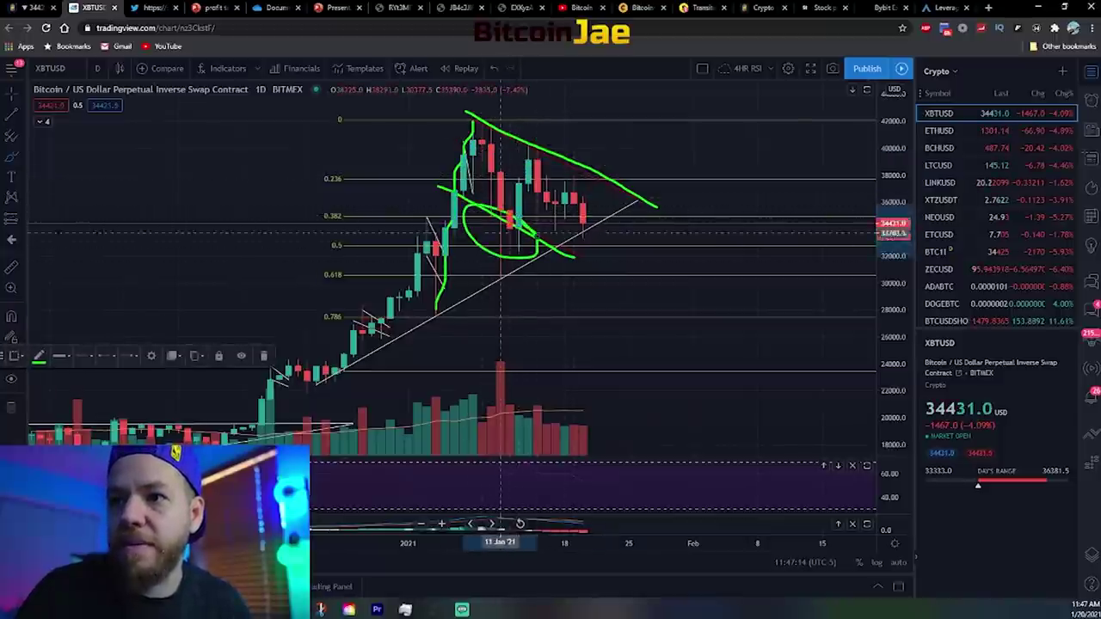
pyautogui.hotkey('ctrl', 'z')
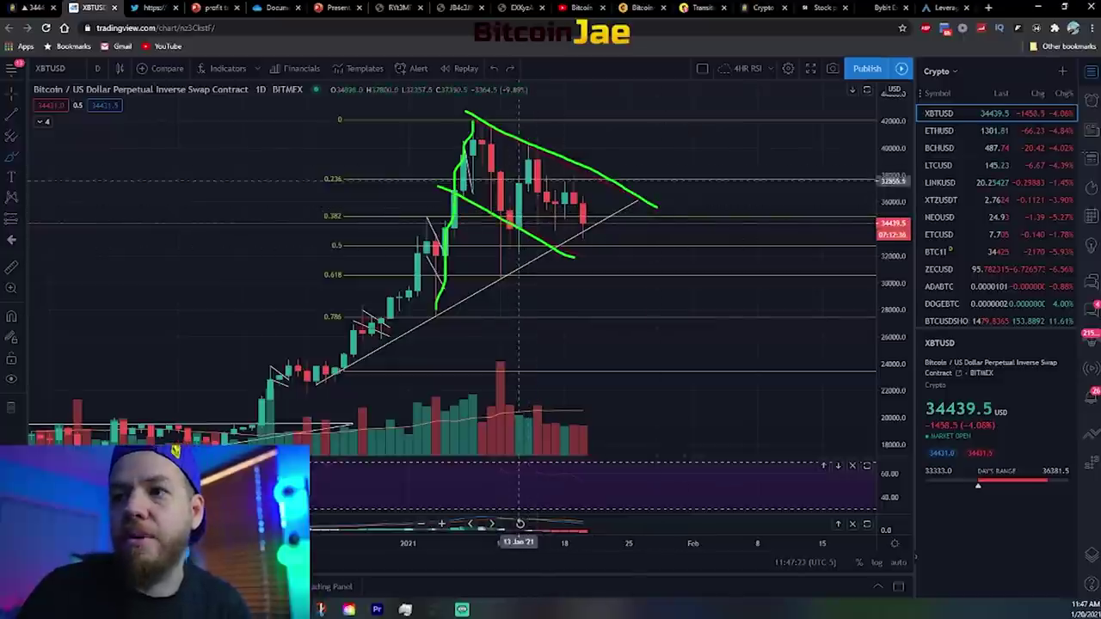
pyautogui.press('ctrl')
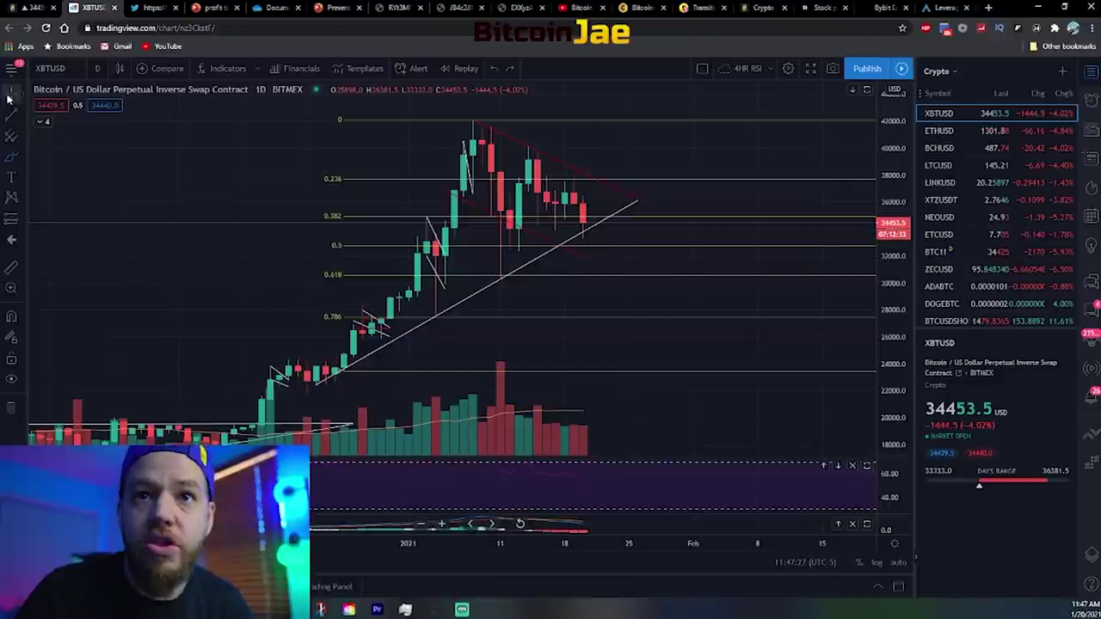
# Switch the XBTUSD chart to the 4-hour interval and show the whole January consolidation.
pyautogui.click(97, 68)
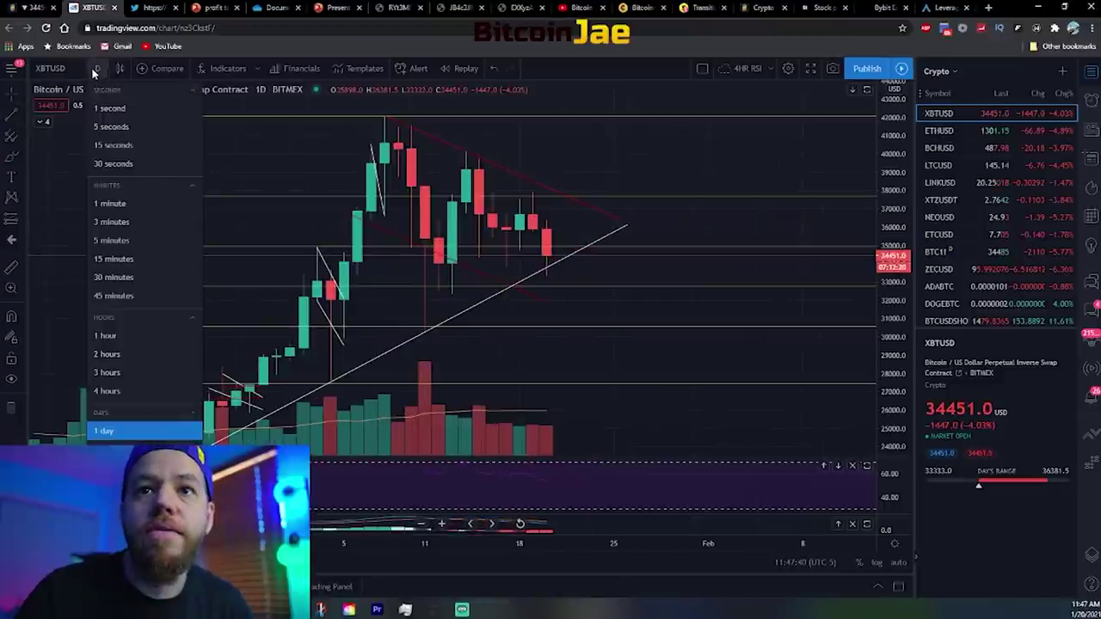
pyautogui.click(107, 392)
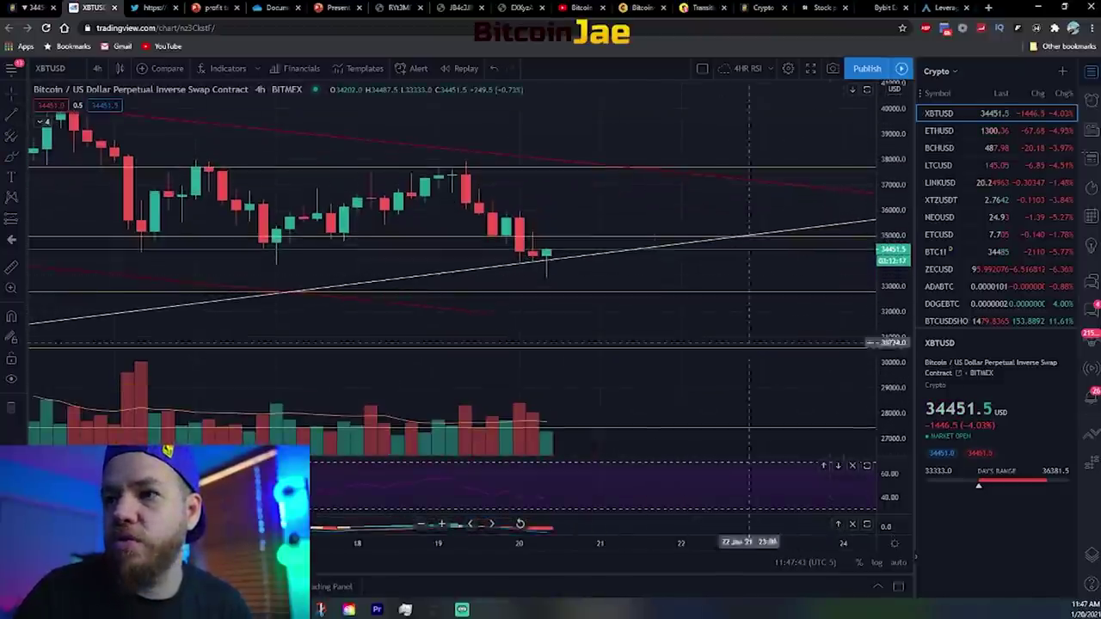
pyautogui.scroll(-3, 430, 284)
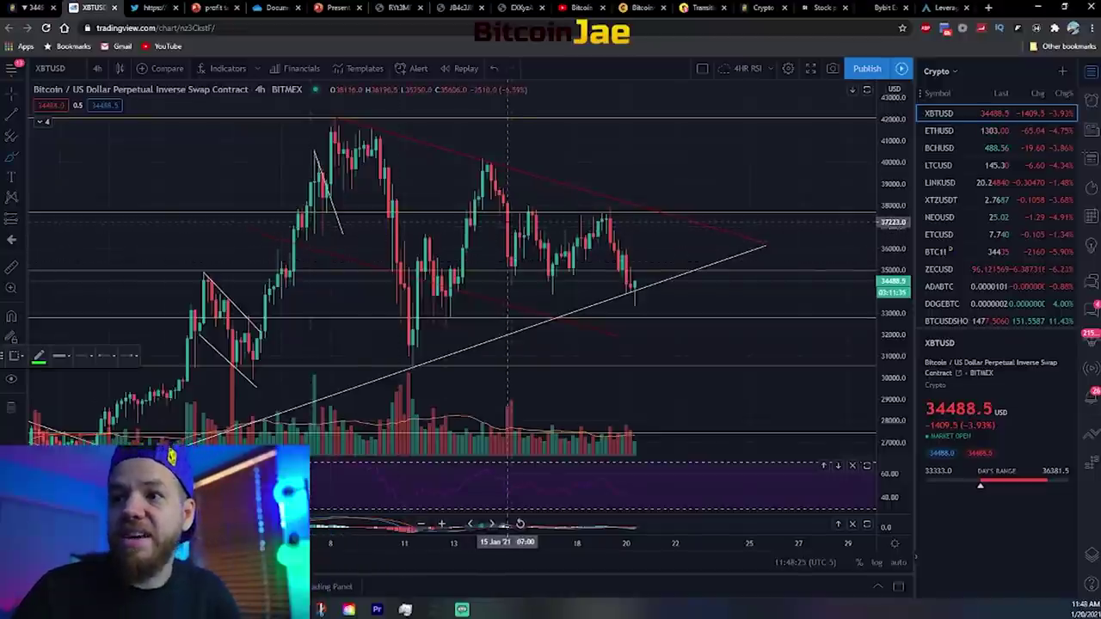
# Circle the two highs near 38,000 at the 0.236 Fibonacci level and draw a downward arrow from the second one.
pyautogui.moveTo(546, 206)
pyautogui.mouseDown()
pyautogui.moveTo(512, 206)
pyautogui.moveTo(548, 204)
pyautogui.mouseUp()
pyautogui.moveTo(625, 205)
pyautogui.mouseDown()
pyautogui.moveTo(590, 210)
pyautogui.moveTo(617, 200)
pyautogui.mouseUp()
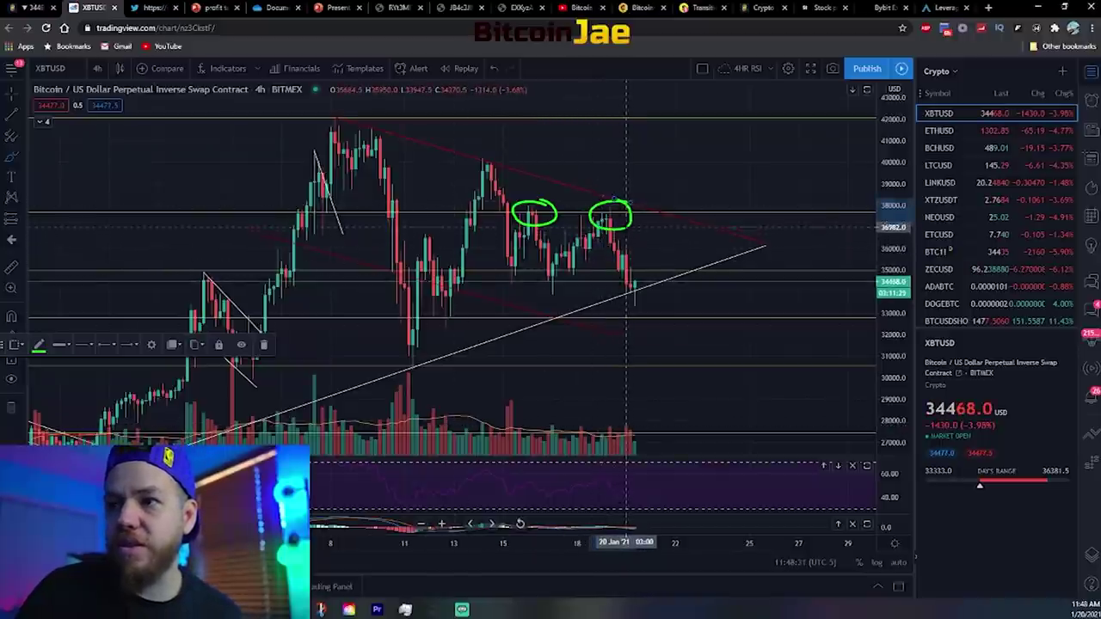
pyautogui.moveTo(626, 229); pyautogui.dragTo(651, 248)
# Circle the 0.236 Fibonacci label, and remove that circle along with the marks on the two highs.
pyautogui.scroll(-1, 476, 543)
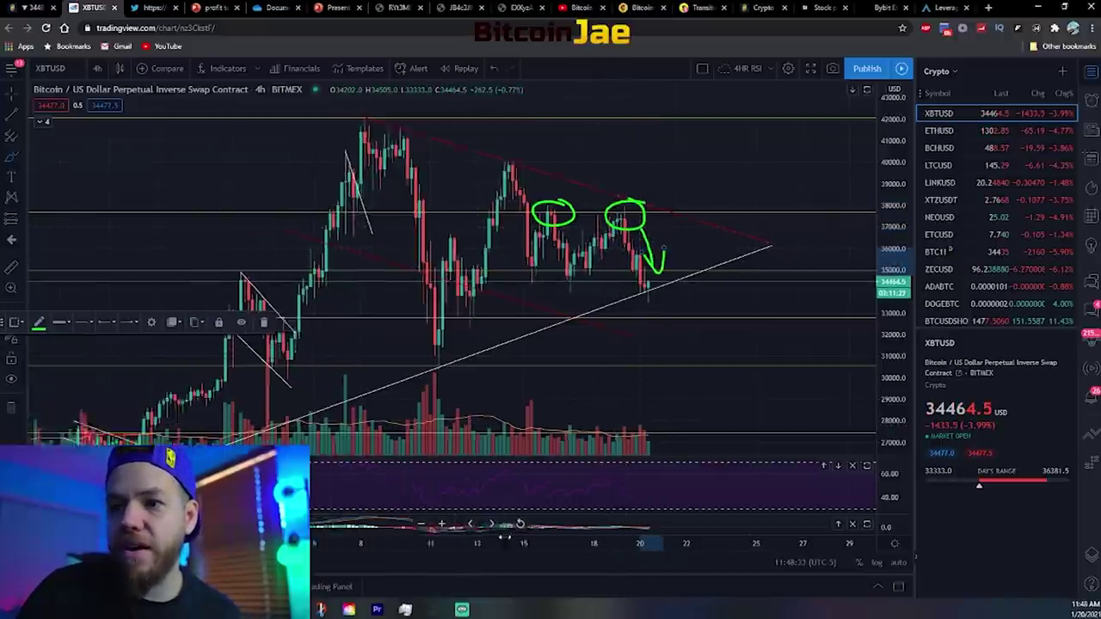
pyautogui.scroll(-3, 476, 542)
pyautogui.moveTo(368, 198)
pyautogui.mouseDown()
pyautogui.moveTo(369, 250)
pyautogui.moveTo(348, 196)
pyautogui.mouseUp()
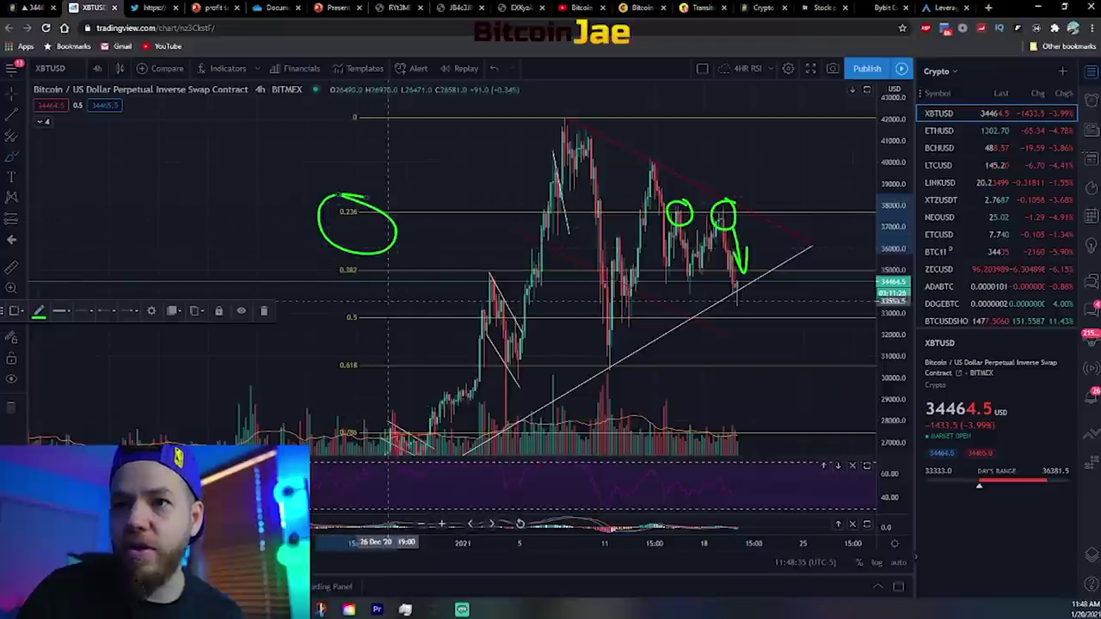
pyautogui.press('Delete')
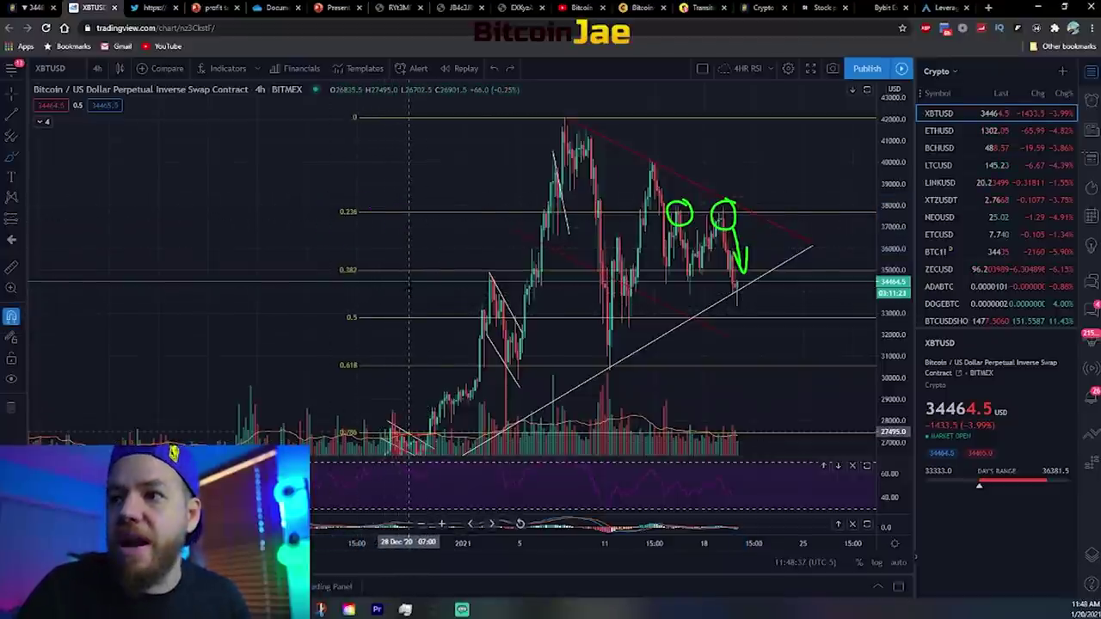
pyautogui.scroll(3, 418, 279)
pyautogui.hotkey('ctrl', 'z')
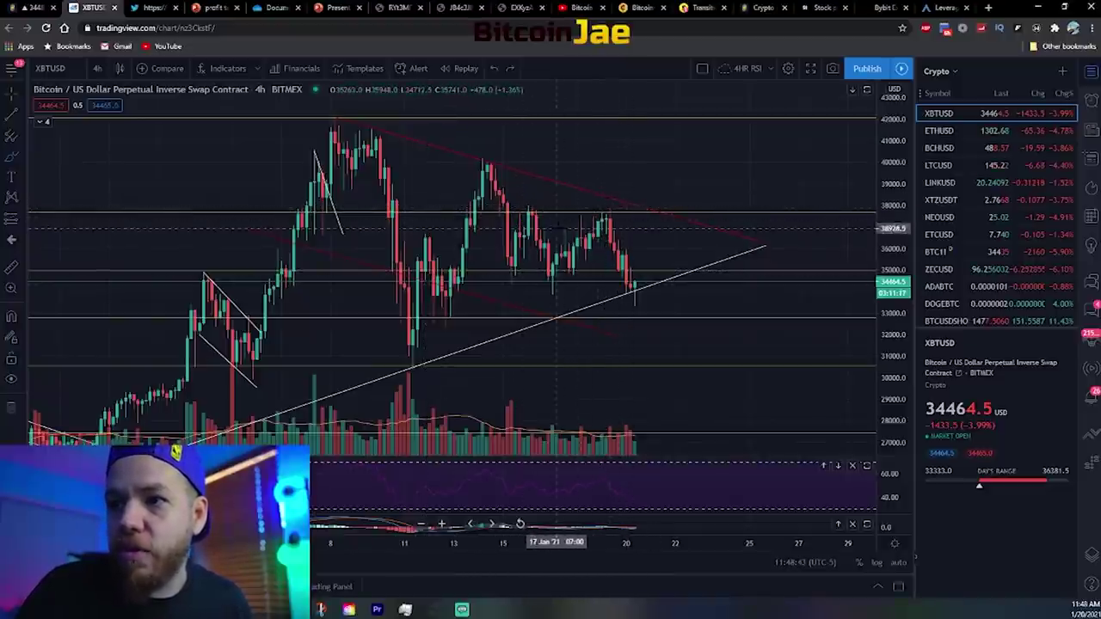
# Circle the latest high around 19 January and the spot above it on the red descending trendline, removing each circle.
pyautogui.moveTo(615, 205); pyautogui.dragTo(630, 228)
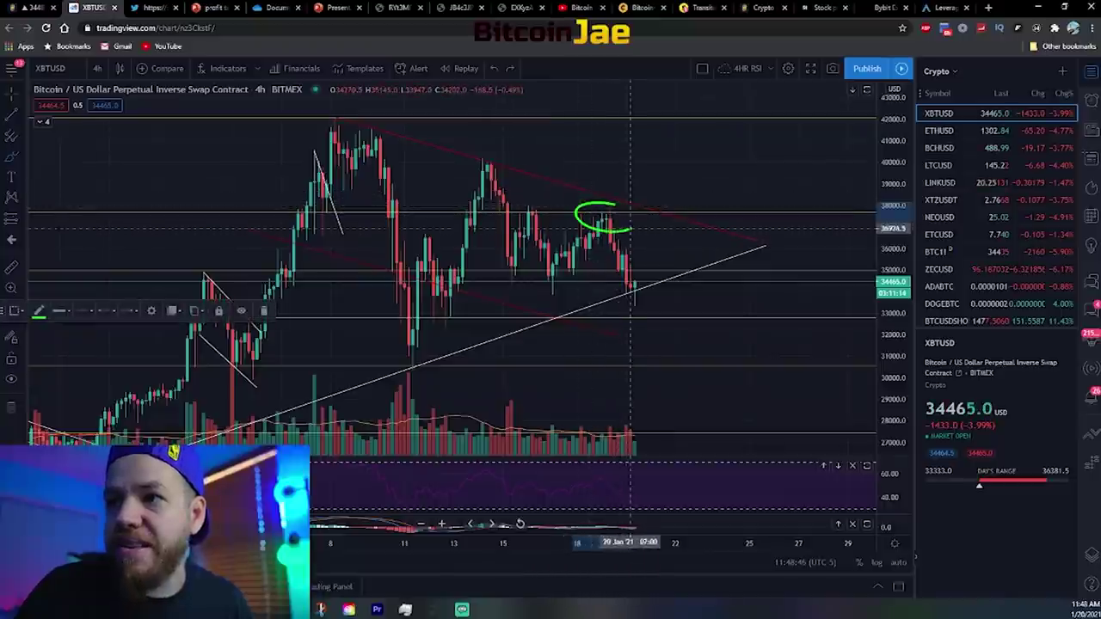
pyautogui.press('Delete')
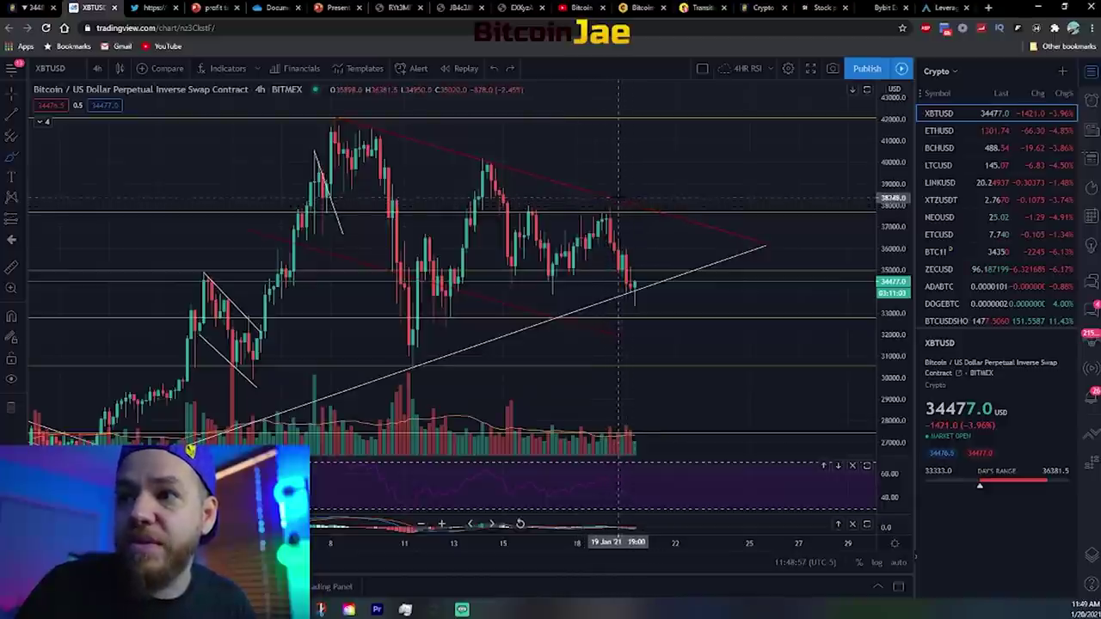
pyautogui.moveTo(626, 200)
pyautogui.mouseDown()
pyautogui.moveTo(570, 194)
pyautogui.moveTo(607, 184)
pyautogui.mouseUp()
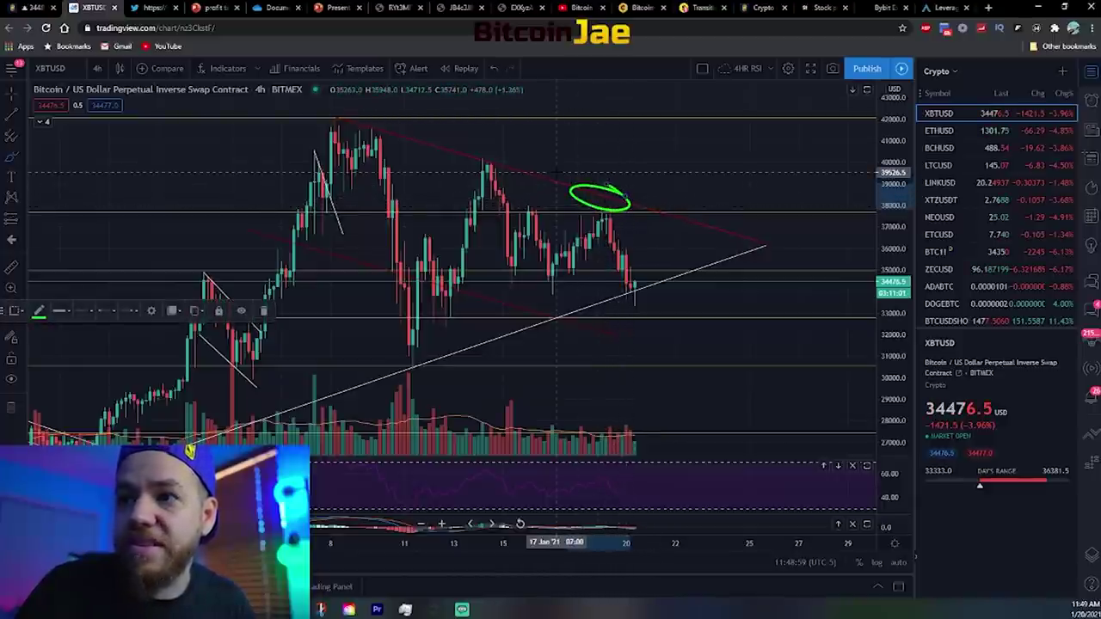
pyautogui.hotkey('ctrl', 'z')
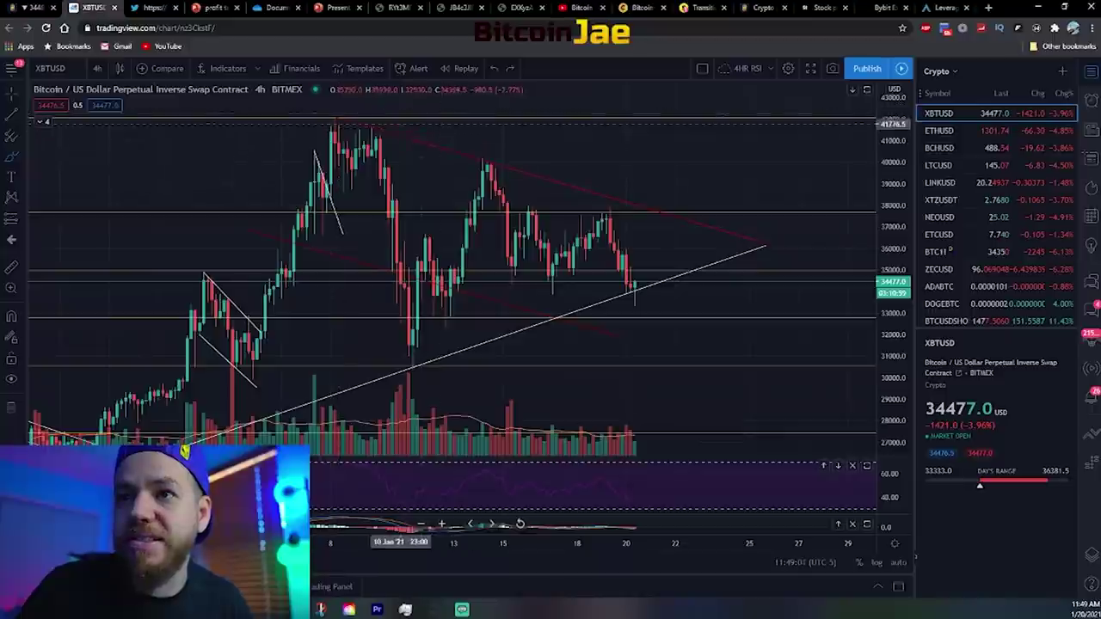
# Circle the highs along the red descending trendline, undo them, and circle the trendline above the latest high again.
pyautogui.moveTo(349, 116)
pyautogui.mouseDown()
pyautogui.moveTo(404, 150)
pyautogui.moveTo(387, 125)
pyautogui.mouseUp()
pyautogui.moveTo(469, 146)
pyautogui.mouseDown()
pyautogui.moveTo(506, 168)
pyautogui.moveTo(482, 151)
pyautogui.mouseUp()
pyautogui.moveTo(568, 182)
pyautogui.mouseDown()
pyautogui.moveTo(650, 205)
pyautogui.moveTo(620, 222)
pyautogui.moveTo(582, 212)
pyautogui.mouseUp()
pyautogui.hotkey('ctrl', 'z')
pyautogui.hotkey('ctrl', 'z')
pyautogui.hotkey('ctrl', 'z')
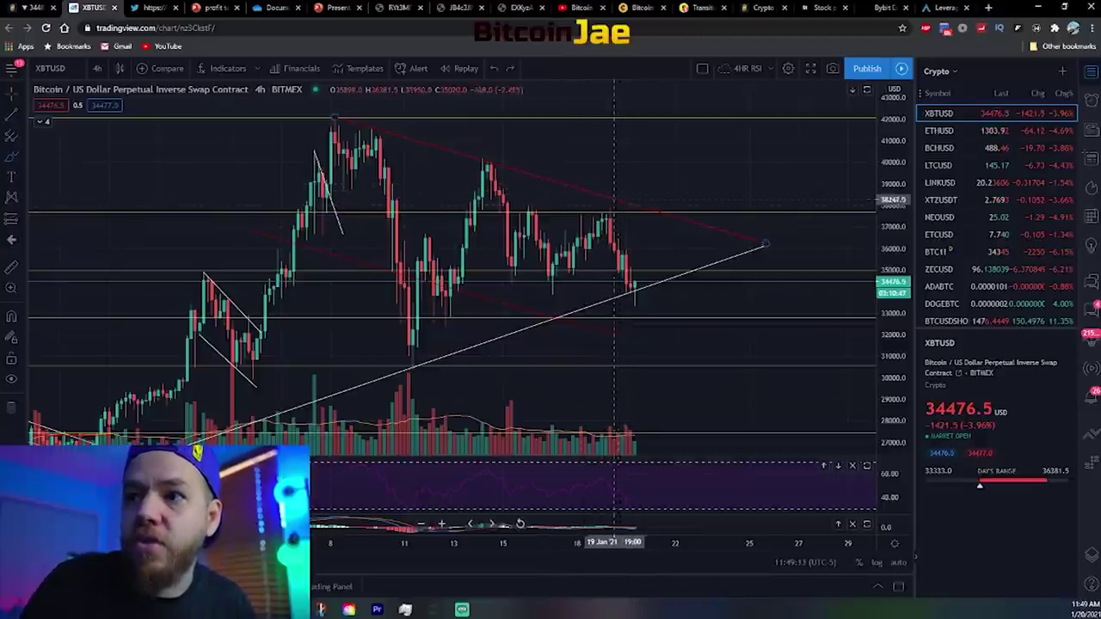
pyautogui.moveTo(635, 200); pyautogui.dragTo(623, 185)
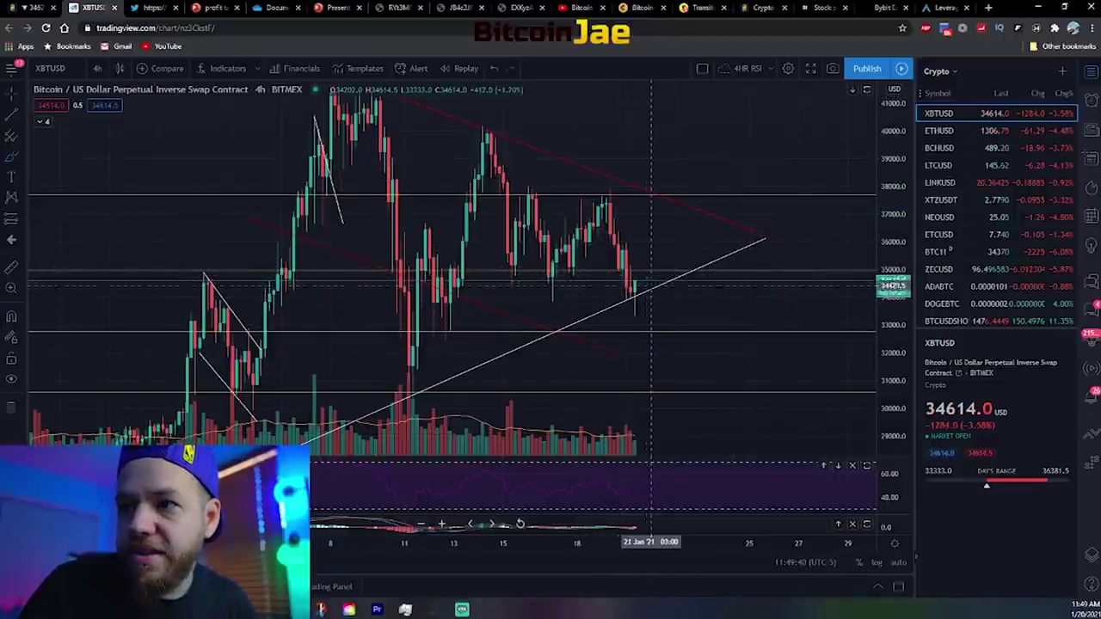
# Circle the three areas where price meets the 0.382 Fibonacci level near 35,000, redoing the first attempt.
pyautogui.moveTo(638, 266); pyautogui.dragTo(632, 265)
pyautogui.press('Delete')
pyautogui.moveTo(521, 261)
pyautogui.mouseDown()
pyautogui.moveTo(522, 283)
pyautogui.moveTo(503, 261)
pyautogui.mouseUp()
pyautogui.moveTo(590, 266)
pyautogui.mouseDown()
pyautogui.moveTo(585, 284)
pyautogui.moveTo(635, 263)
pyautogui.mouseUp()
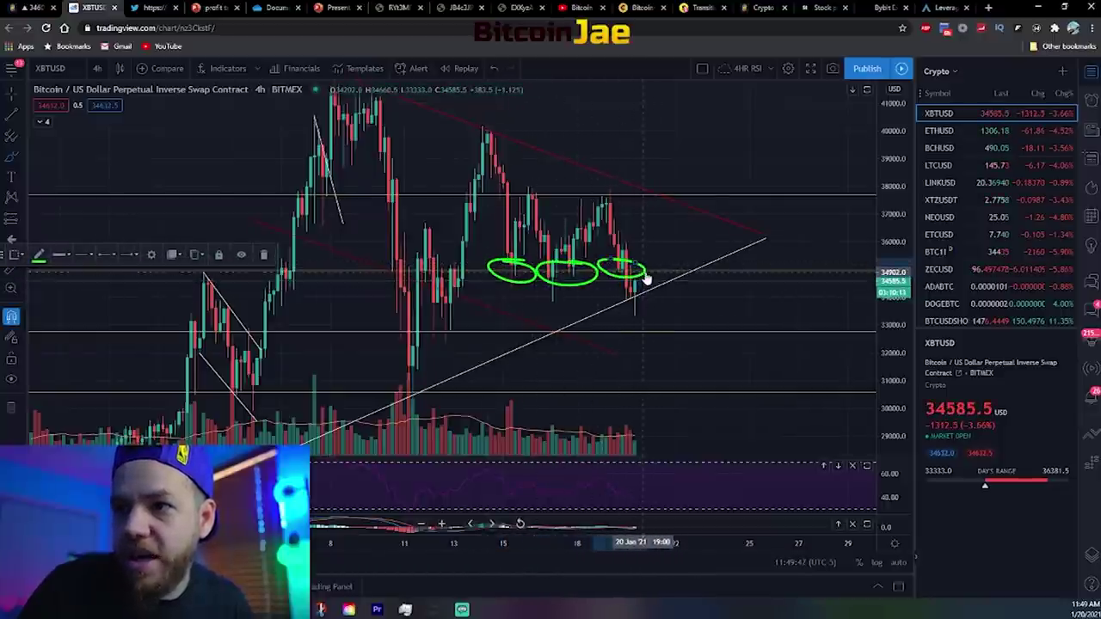
# Remove the three circles along the 0.382 Fibonacci level near 35,000.
pyautogui.hotkey('ctrl', 'z')
pyautogui.hotkey('ctrl', 'z')
pyautogui.hotkey('ctrl', 'z')
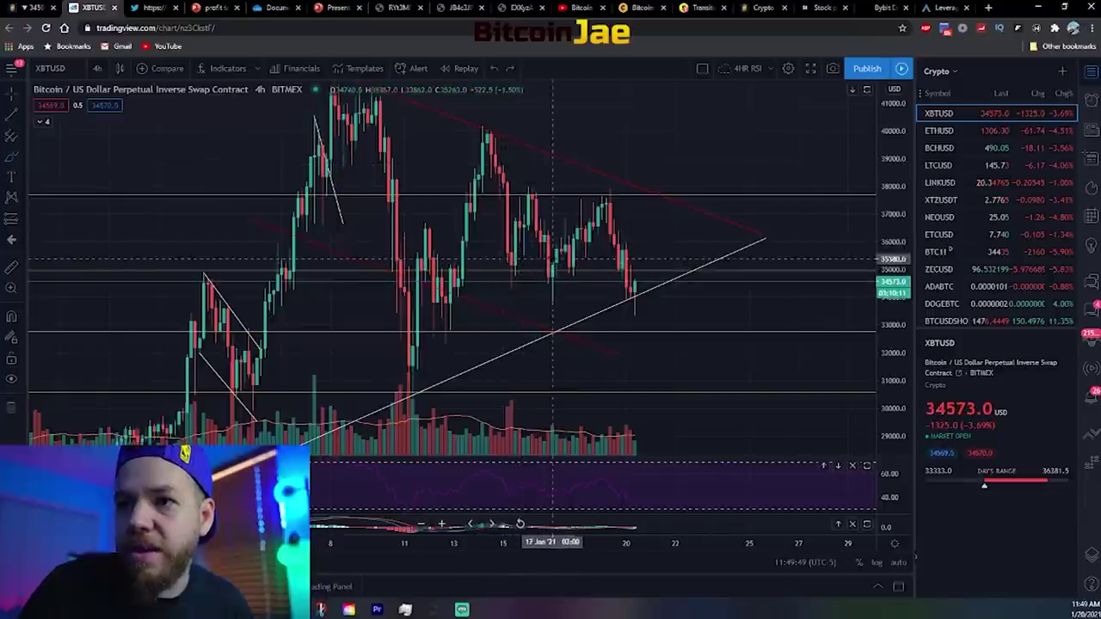
# Circle the 20 January candles at the 0.382 Fibonacci level twice, removing each circle.
pyautogui.moveTo(620, 258); pyautogui.dragTo(598, 260)
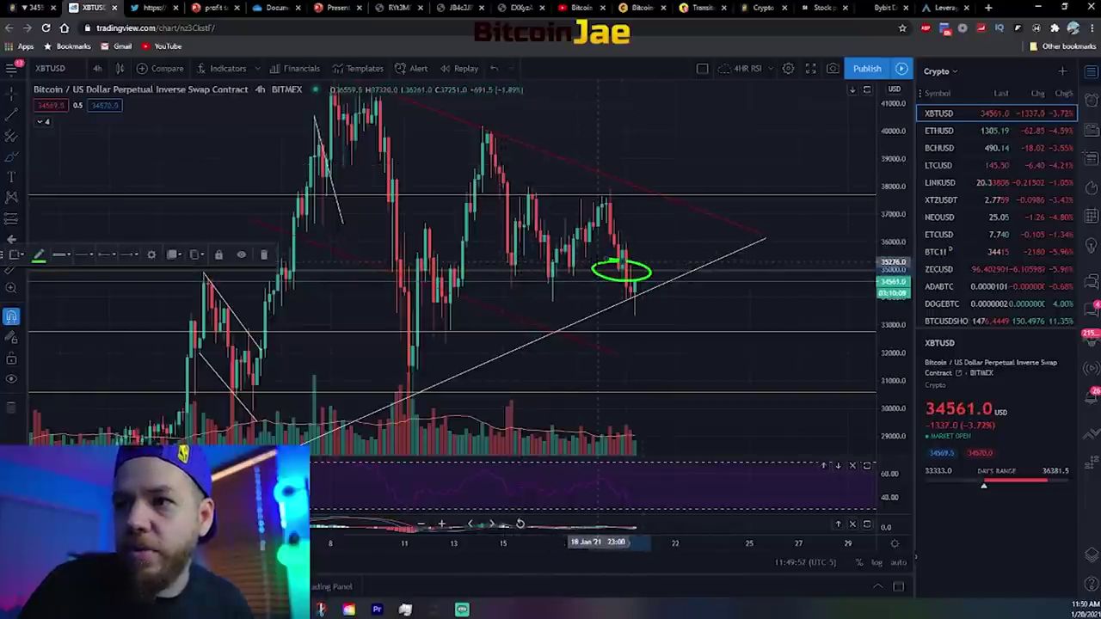
pyautogui.hotkey('ctrl', 'z')
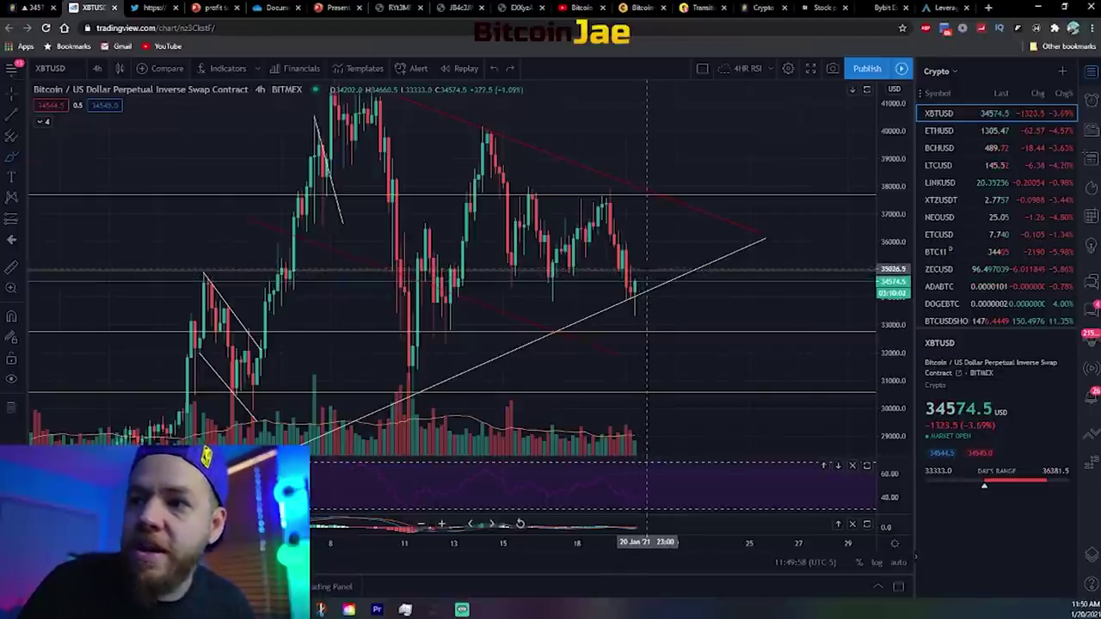
pyautogui.moveTo(654, 274)
pyautogui.mouseDown()
pyautogui.moveTo(605, 312)
pyautogui.moveTo(624, 280)
pyautogui.mouseUp()
pyautogui.hotkey('ctrl', 'z')
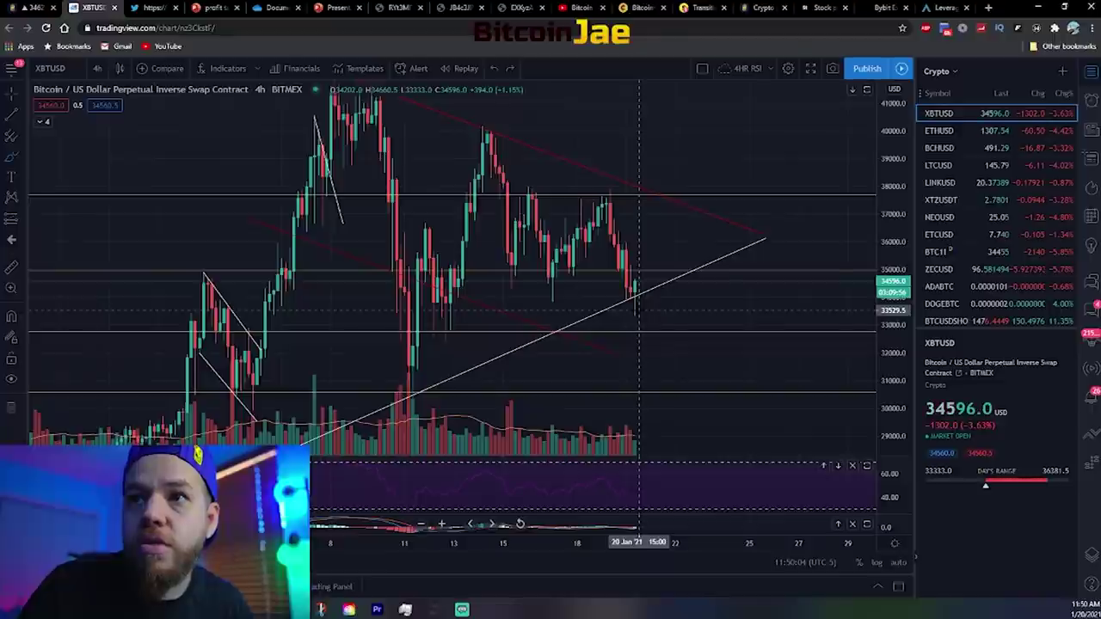
# Circle the latest candles where they meet the white ascending trendline, remove the circle, and restore and remove it once more.
pyautogui.moveTo(649, 549); pyautogui.dragTo(528, 551)
pyautogui.moveTo(889, 328); pyautogui.dragTo(889, 257)
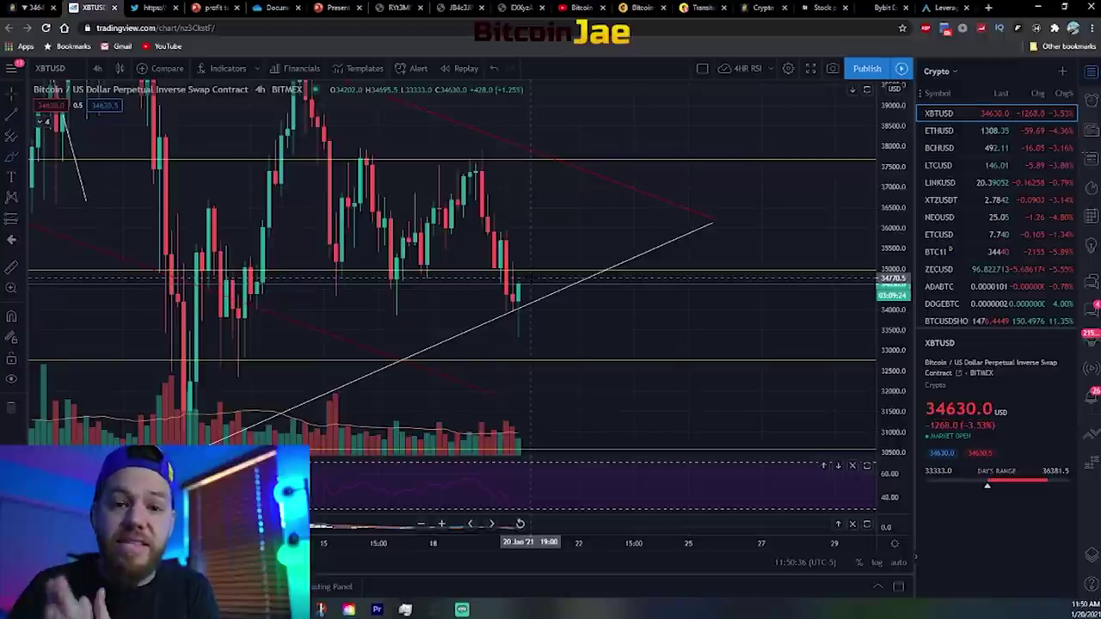
pyautogui.moveTo(529, 283)
pyautogui.mouseDown()
pyautogui.moveTo(516, 263)
pyautogui.moveTo(524, 332)
pyautogui.moveTo(495, 275)
pyautogui.mouseUp()
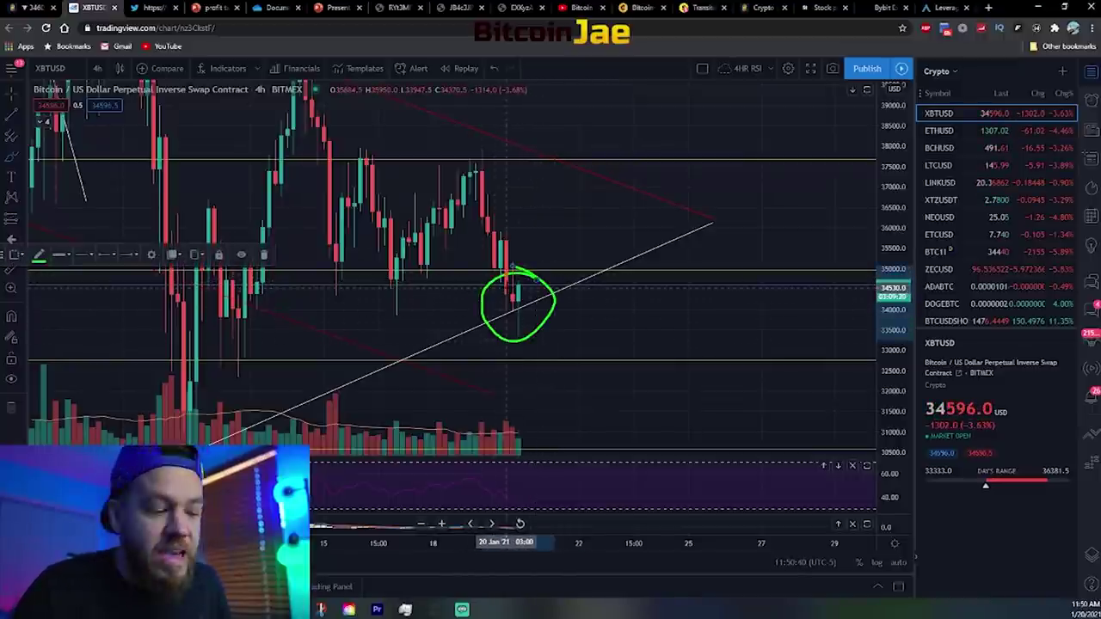
pyautogui.hotkey('ctrl', 'z')
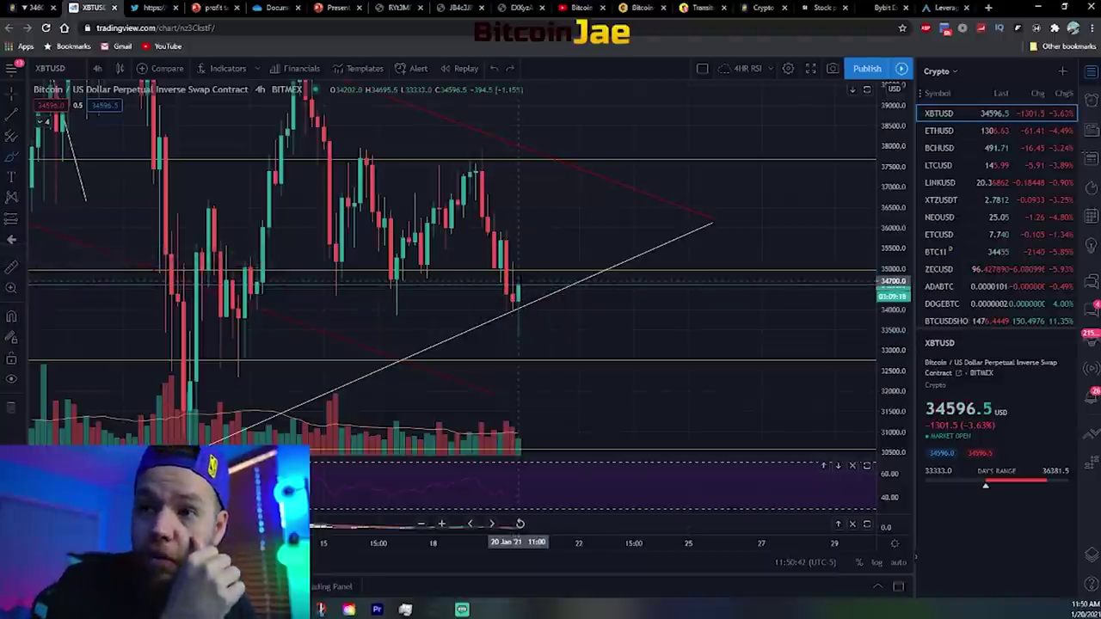
pyautogui.hotkey('ctrl', 'y')
pyautogui.hotkey('ctrl', 'z')
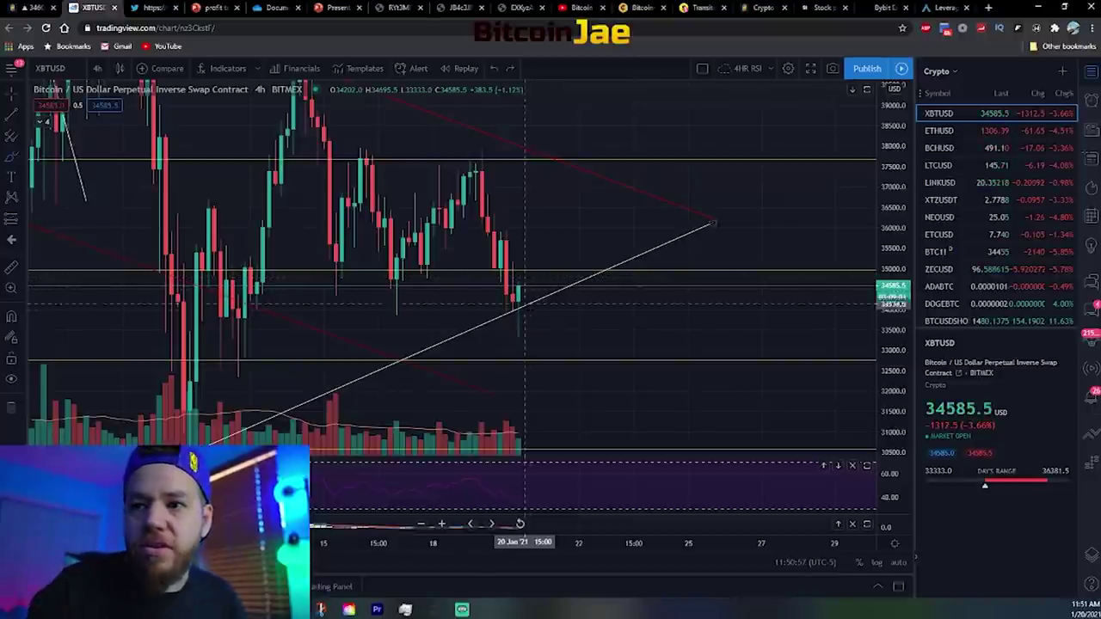
# Trace the latest candle upward from its low and downward below the white trendline, removing each stroke.
pyautogui.moveTo(519, 332); pyautogui.dragTo(525, 283)
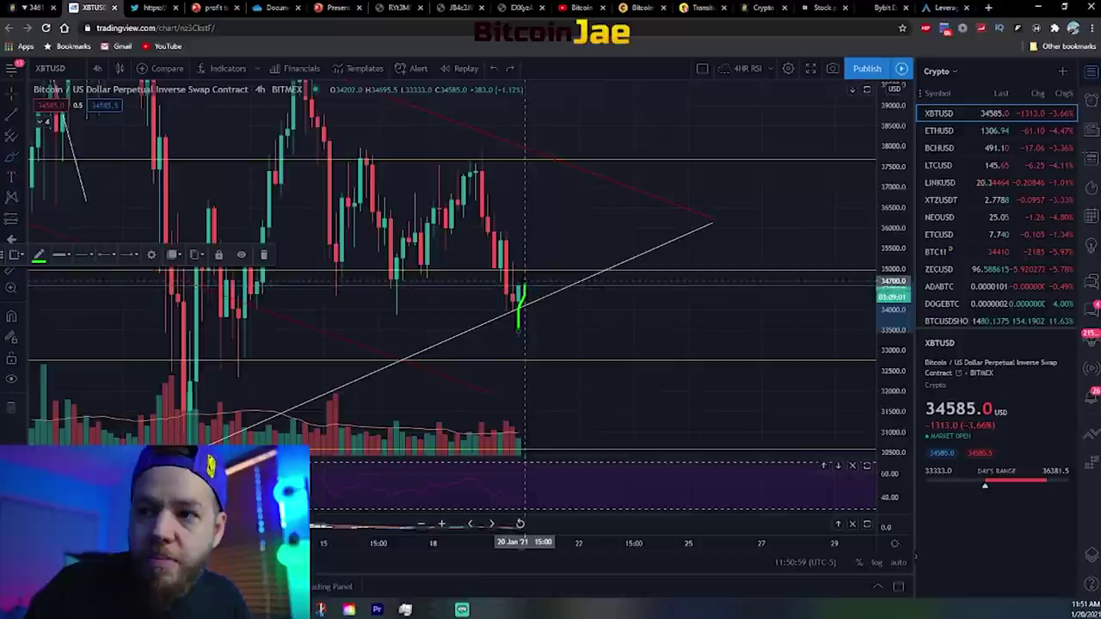
pyautogui.hotkey('ctrl', 'z')
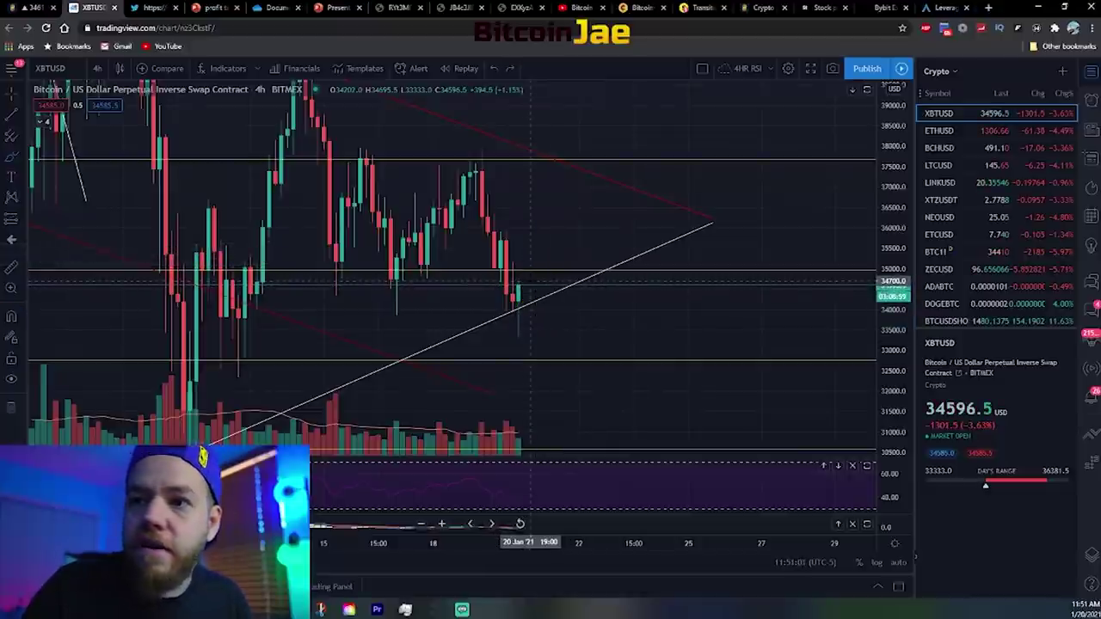
pyautogui.moveTo(521, 284); pyautogui.dragTo(531, 363)
pyautogui.hotkey('ctrl', 'z')
pyautogui.hotkey('ctrl', 'z')
pyautogui.hotkey('ctrl', 'z')
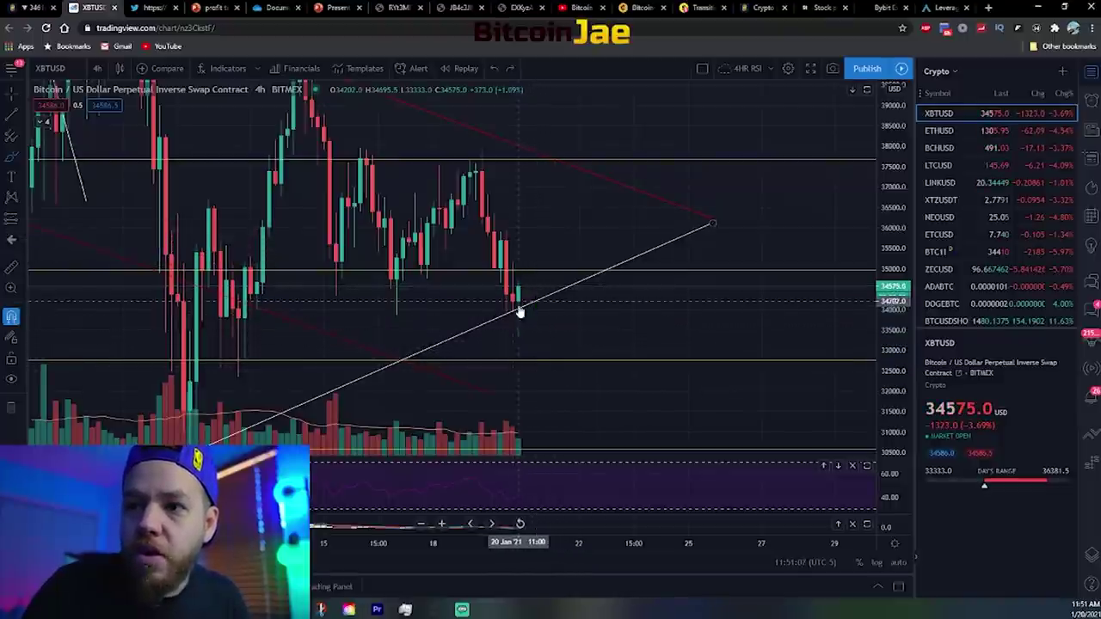
# Trace the drop from about 35,000 through the white trendline to about 33,300, mark the area below it, and remove both strokes.
pyautogui.moveTo(506, 262); pyautogui.dragTo(517, 337)
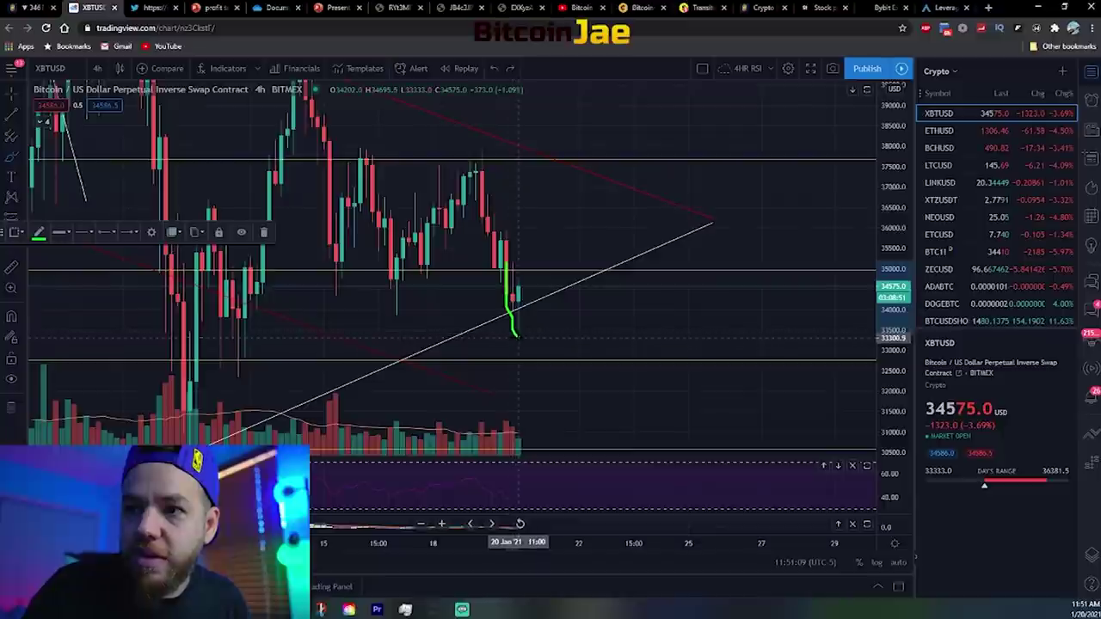
pyautogui.moveTo(538, 340)
pyautogui.mouseDown()
pyautogui.moveTo(537, 353)
pyautogui.moveTo(551, 353)
pyautogui.moveTo(540, 365)
pyautogui.mouseUp()
pyautogui.hotkey('ctrl', 'z')
pyautogui.hotkey('ctrl', 'z')
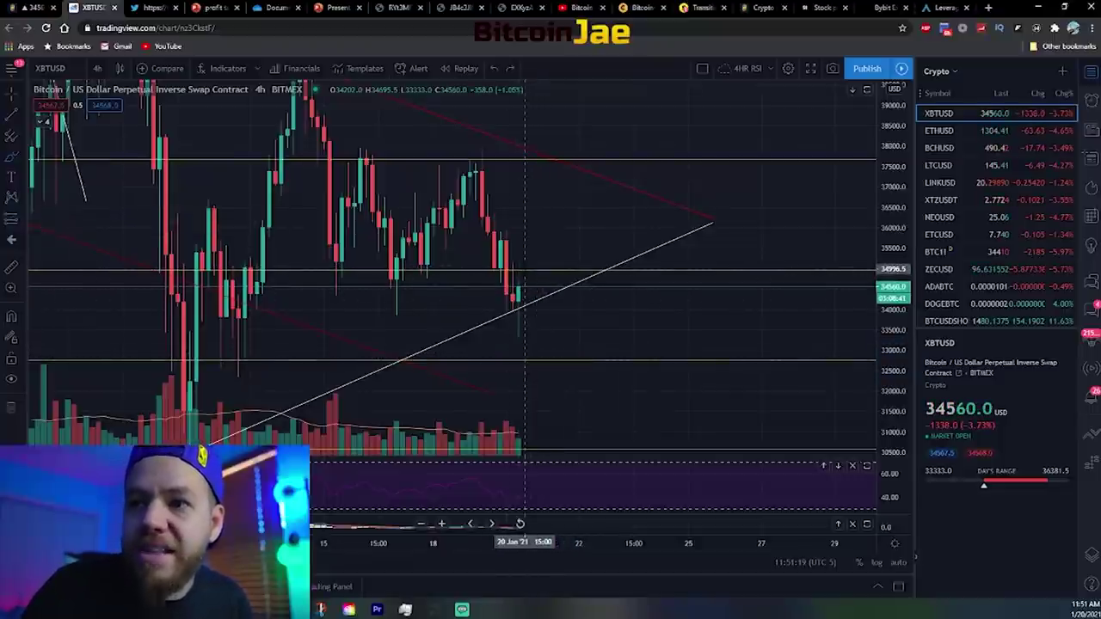
# Mark the 0.382 level above the latest candle, including a short rising stroke through it, and remove all of these marks.
pyautogui.moveTo(507, 259)
pyautogui.mouseDown()
pyautogui.moveTo(541, 260)
pyautogui.moveTo(519, 258)
pyautogui.mouseUp()
pyautogui.hotkey('ctrl', 'z')
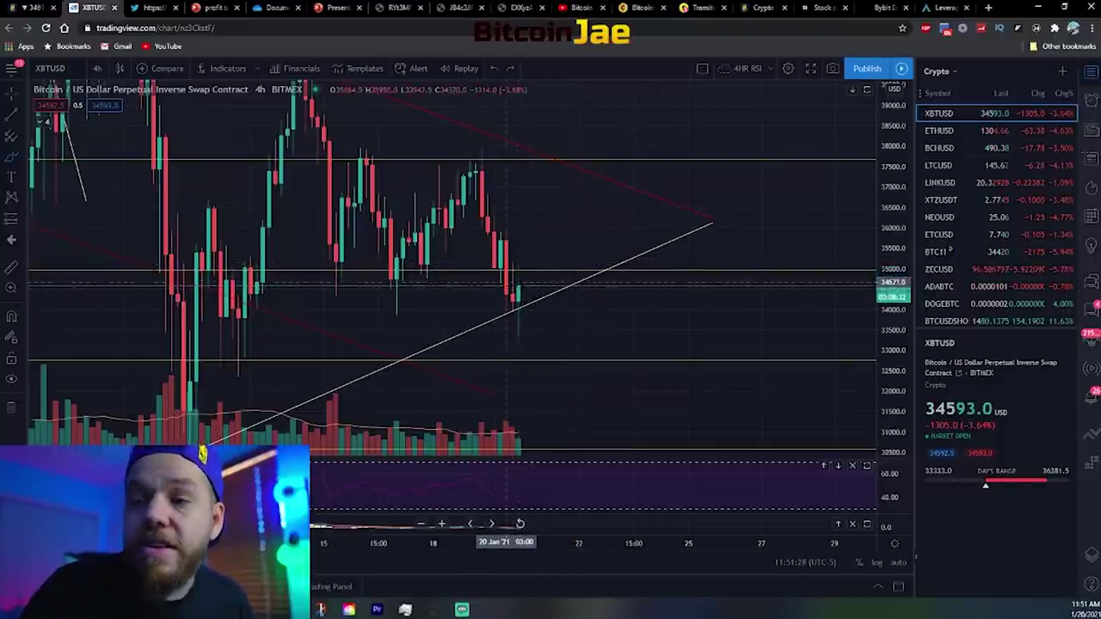
pyautogui.moveTo(529, 278); pyautogui.dragTo(537, 254)
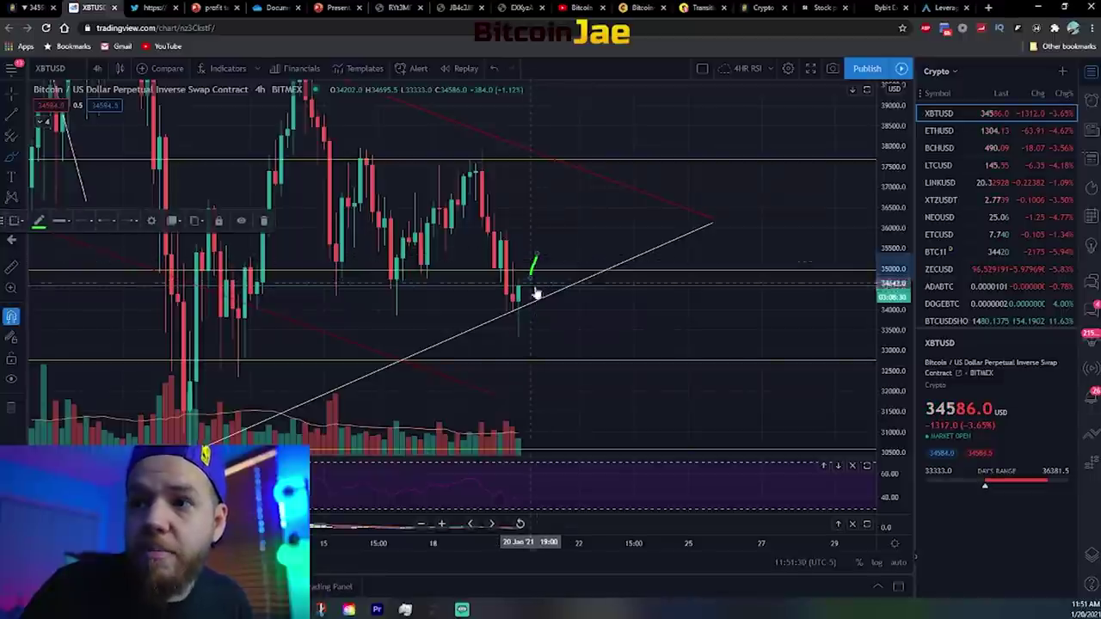
pyautogui.press('Delete')
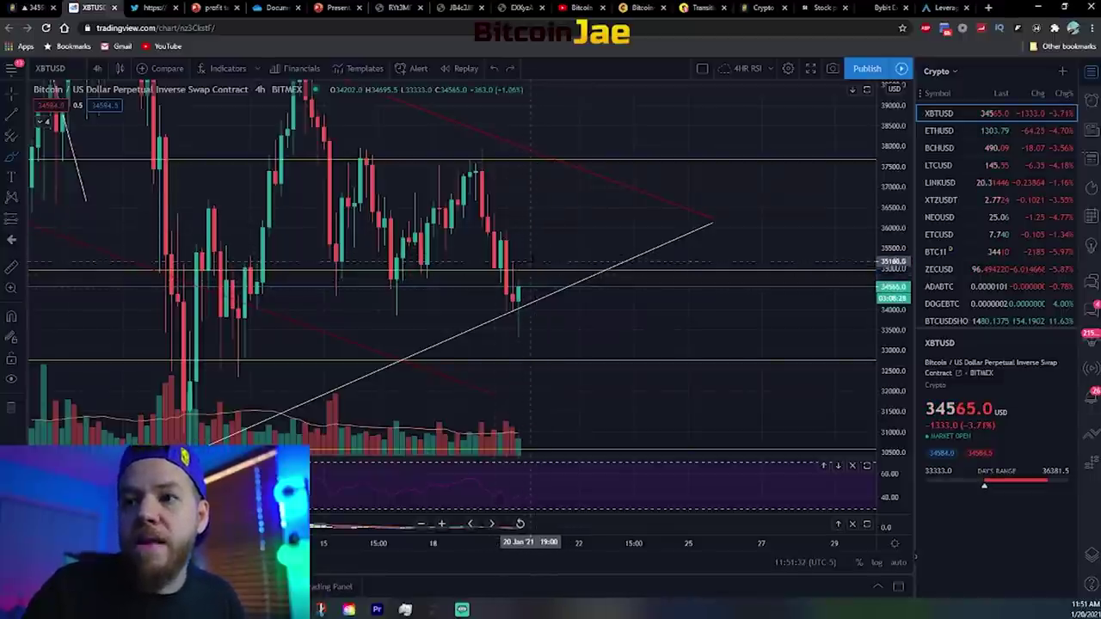
pyautogui.moveTo(555, 265)
pyautogui.mouseDown()
pyautogui.moveTo(568, 256)
pyautogui.moveTo(549, 251)
pyautogui.mouseUp()
pyautogui.hotkey('ctrl', 'z')
pyautogui.hotkey('ctrl', 'z')
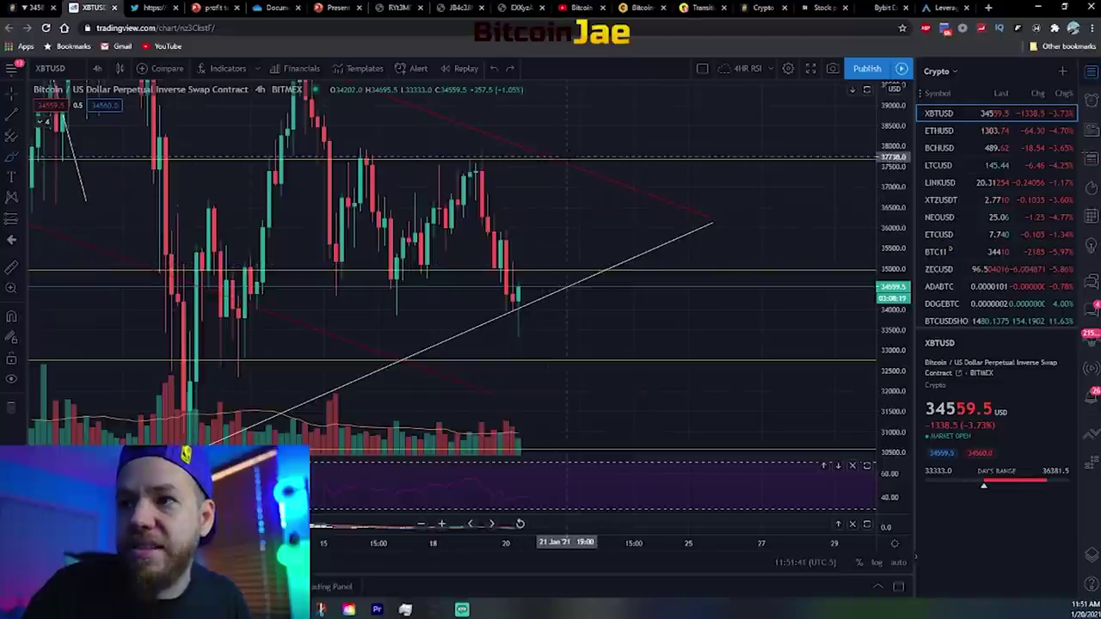
# Circle the crossing of the 0.236 level and red descending trendline, and mark the 0.382 level above the latest candle, removing both marks.
pyautogui.moveTo(566, 159); pyautogui.dragTo(531, 173)
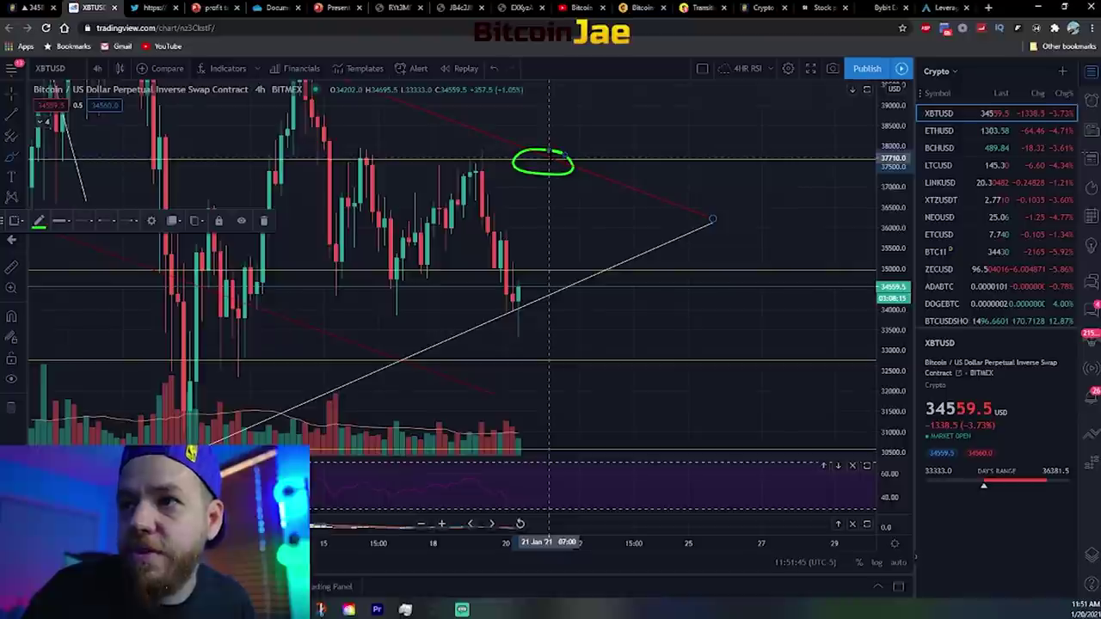
pyautogui.hotkey('ctrl', 'z')
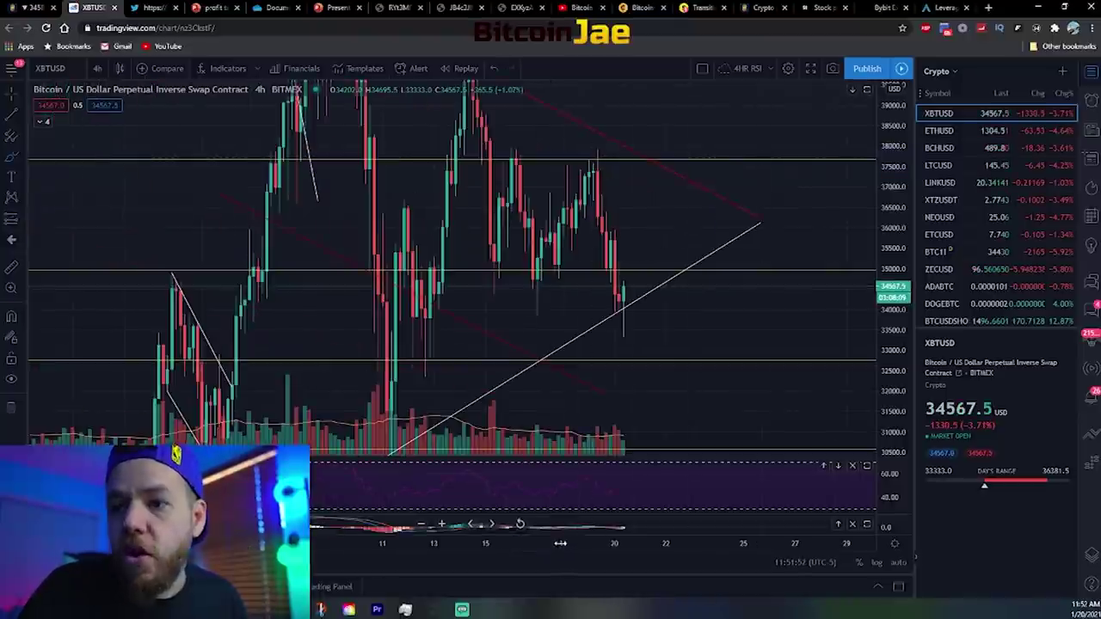
pyautogui.moveTo(555, 544); pyautogui.dragTo(472, 543)
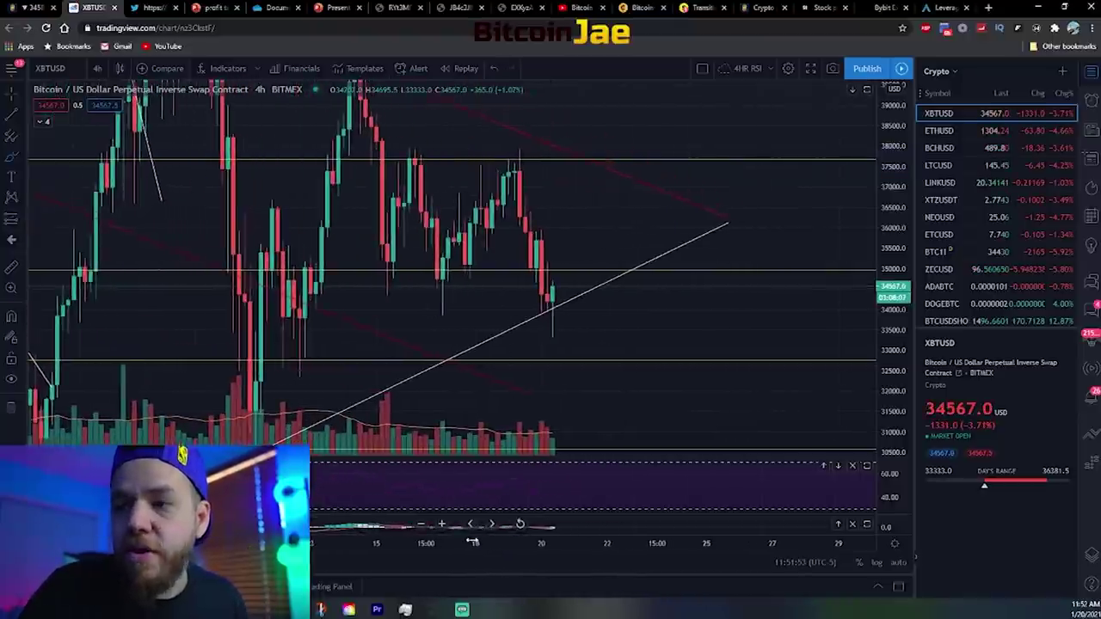
pyautogui.moveTo(546, 262)
pyautogui.mouseDown()
pyautogui.moveTo(582, 267)
pyautogui.moveTo(550, 268)
pyautogui.mouseUp()
pyautogui.hotkey('ctrl', 'z')
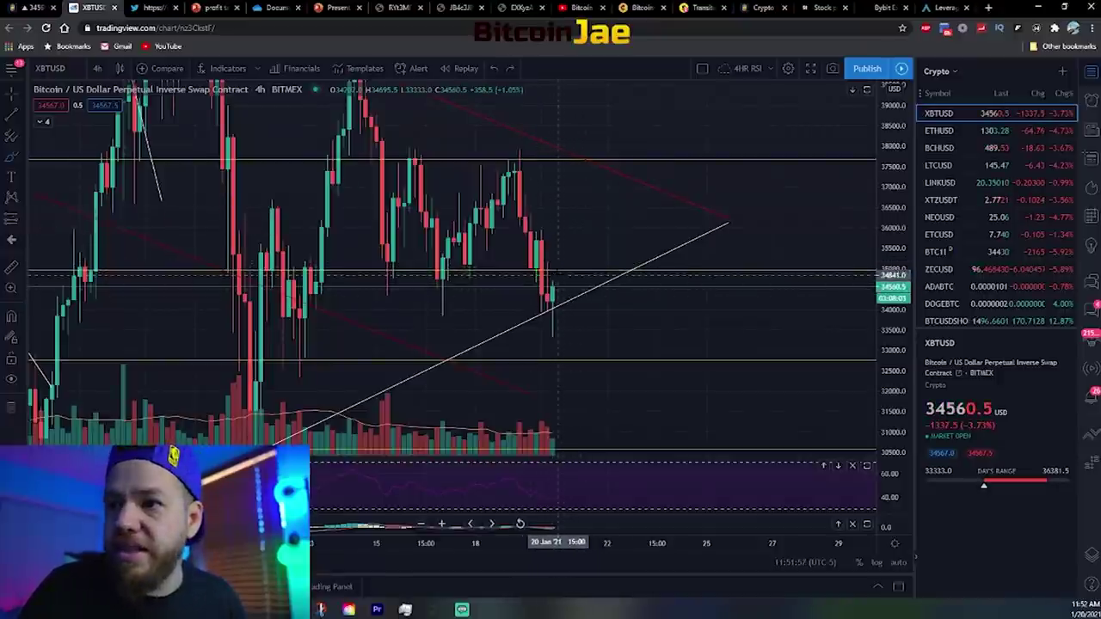
# Circle the 0.5 Fibonacci label and remove the circle.
pyautogui.moveTo(501, 543); pyautogui.dragTo(675, 539)
pyautogui.moveTo(233, 349)
pyautogui.mouseDown()
pyautogui.moveTo(228, 376)
pyautogui.moveTo(229, 351)
pyautogui.mouseUp()
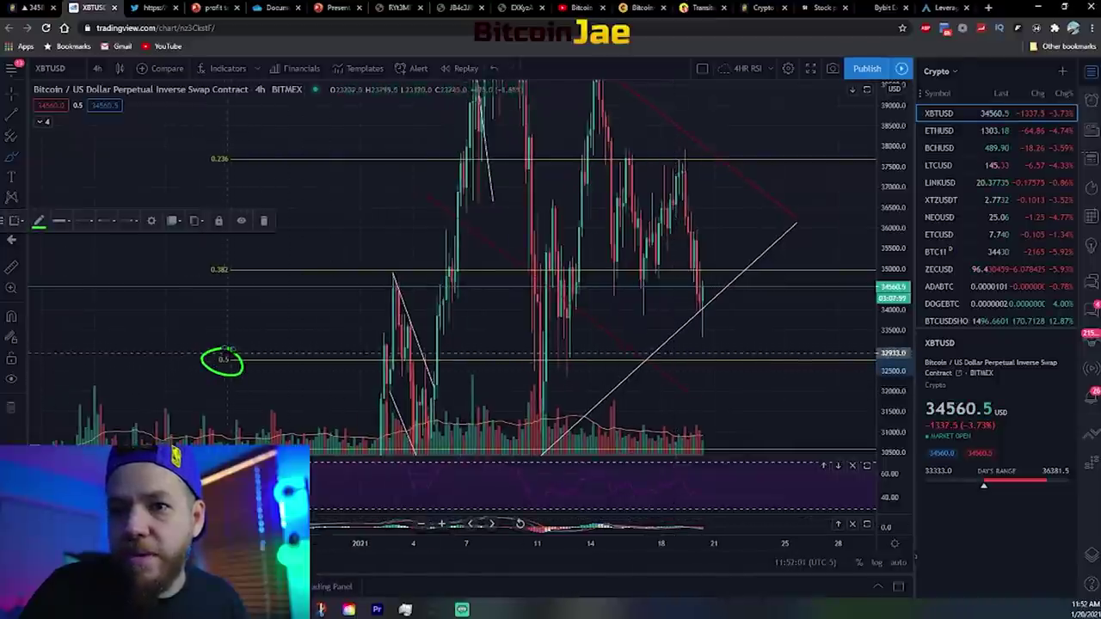
pyautogui.hotkey('ctrl', 'z')
# Mark the 0.618 Fibonacci label with a stroke around it and remove the mark.
pyautogui.moveTo(618, 541); pyautogui.dragTo(563, 541)
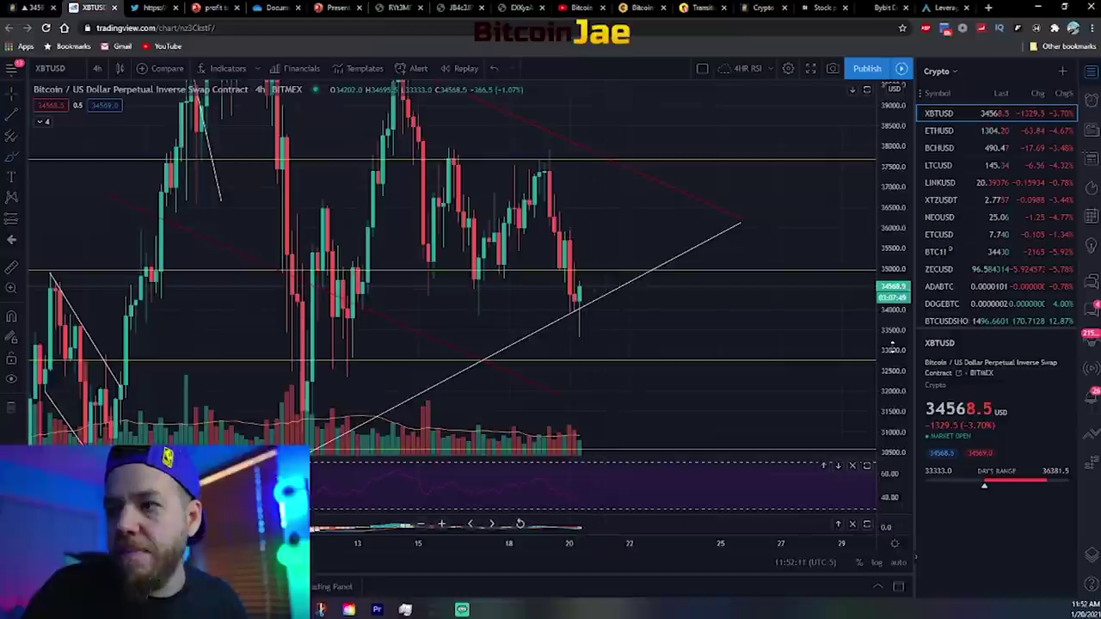
pyautogui.moveTo(892, 346); pyautogui.dragTo(892, 416)
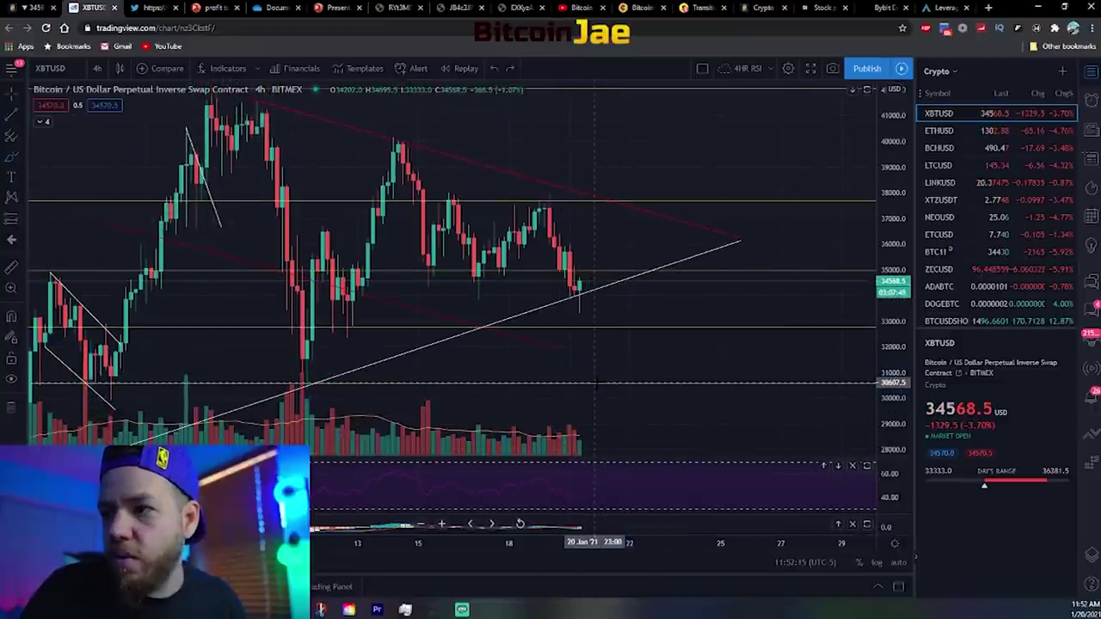
pyautogui.moveTo(492, 541); pyautogui.dragTo(627, 541)
pyautogui.moveTo(164, 376); pyautogui.dragTo(121, 374)
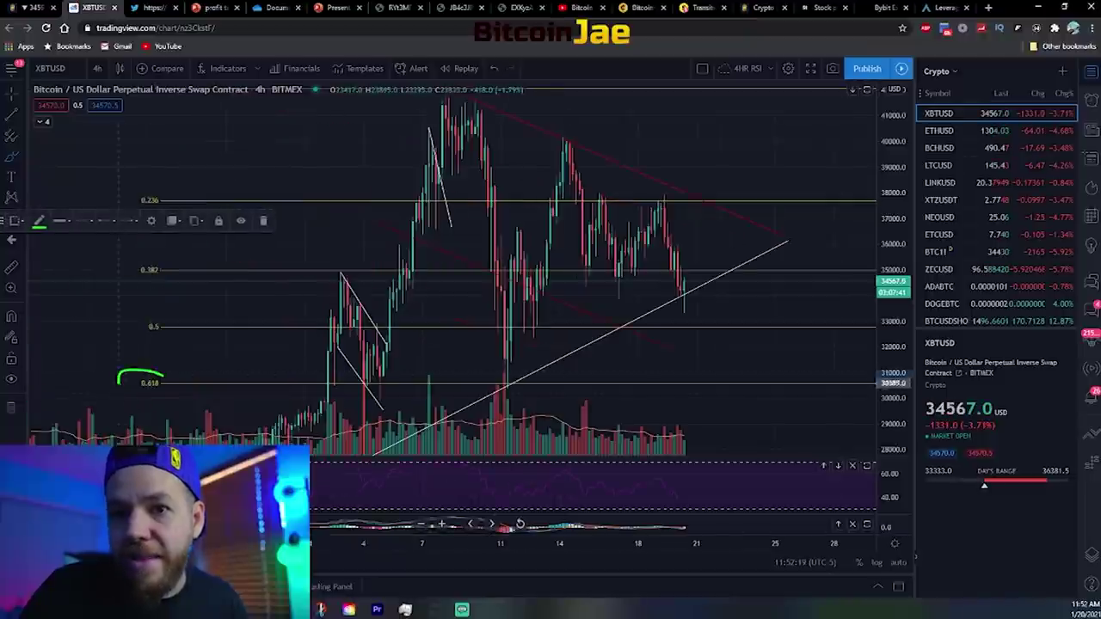
pyautogui.hotkey('ctrl', 'z')
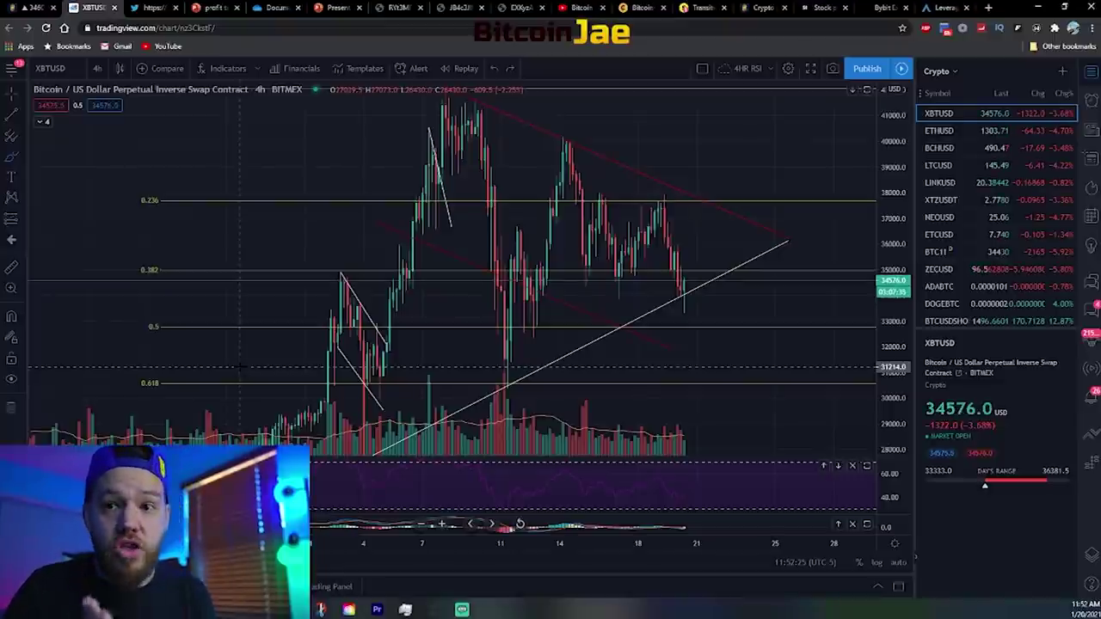
# Circle the early-January and 11 January lows at the 0.618 level, and the 0.618 label, removing all of these circles.
pyautogui.moveTo(392, 370)
pyautogui.mouseDown()
pyautogui.moveTo(345, 369)
pyautogui.moveTo(394, 394)
pyautogui.moveTo(384, 379)
pyautogui.mouseUp()
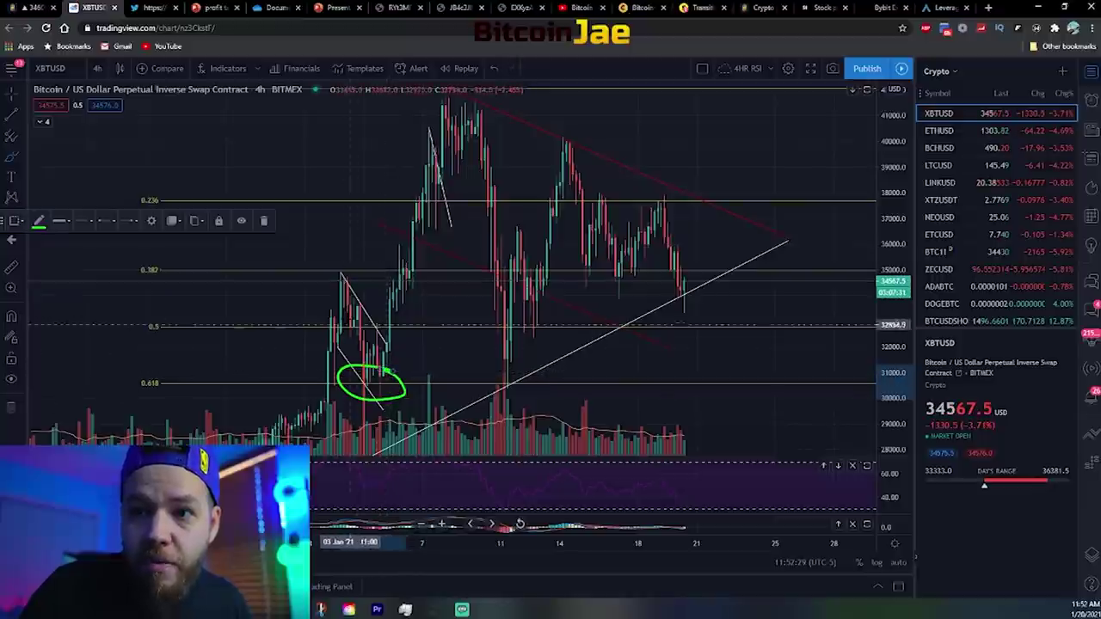
pyautogui.moveTo(521, 371)
pyautogui.mouseDown()
pyautogui.moveTo(475, 383)
pyautogui.moveTo(503, 370)
pyautogui.mouseUp()
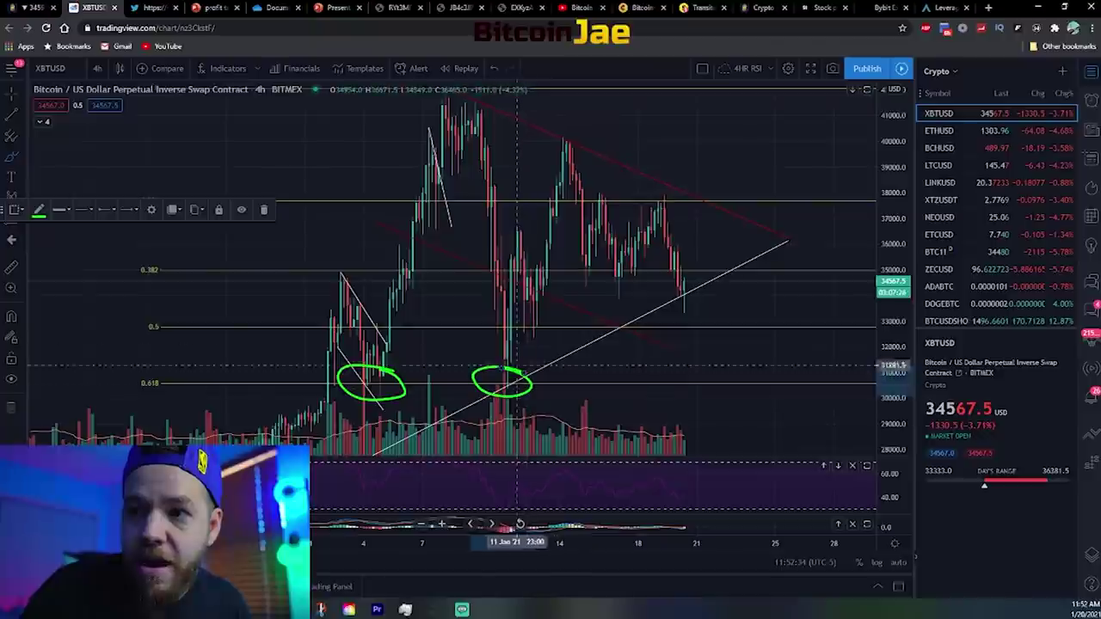
pyautogui.press('ctrl')
pyautogui.hotkey('ctrl', 'z')
pyautogui.hotkey('ctrl', 'z')
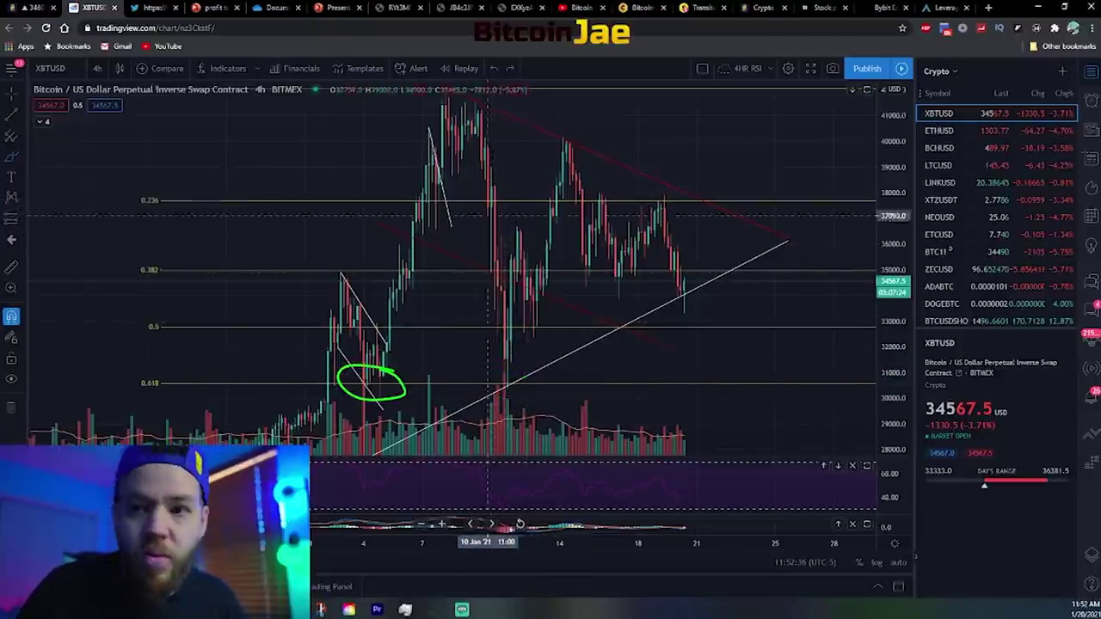
pyautogui.moveTo(546, 547)
pyautogui.mouseDown()
pyautogui.moveTo(457, 546)
pyautogui.moveTo(535, 546)
pyautogui.mouseUp()
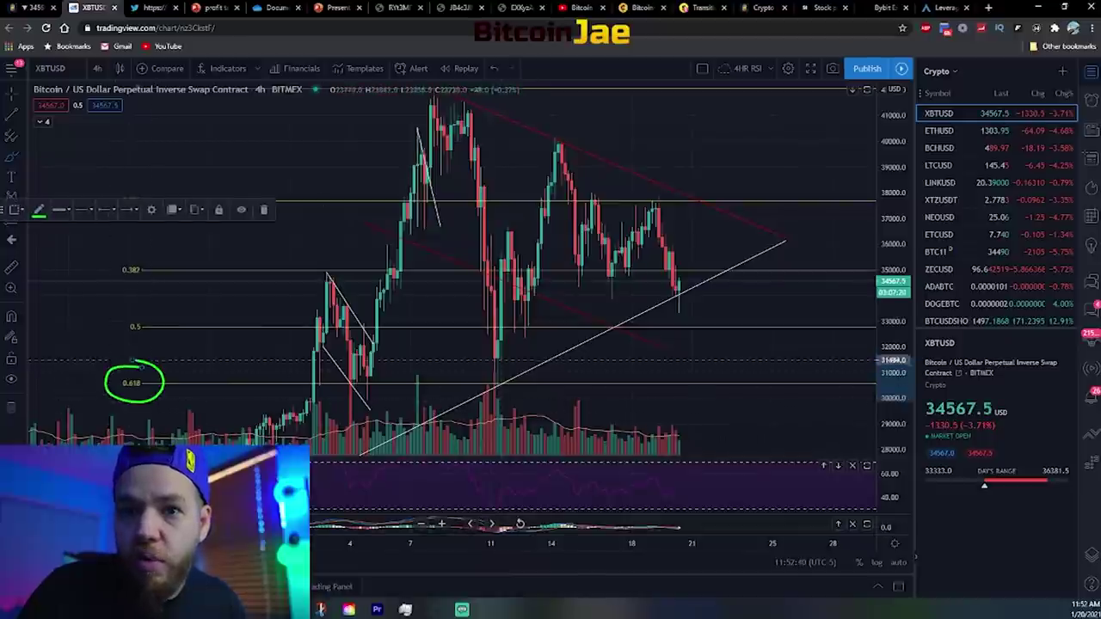
pyautogui.moveTo(533, 542); pyautogui.dragTo(394, 542)
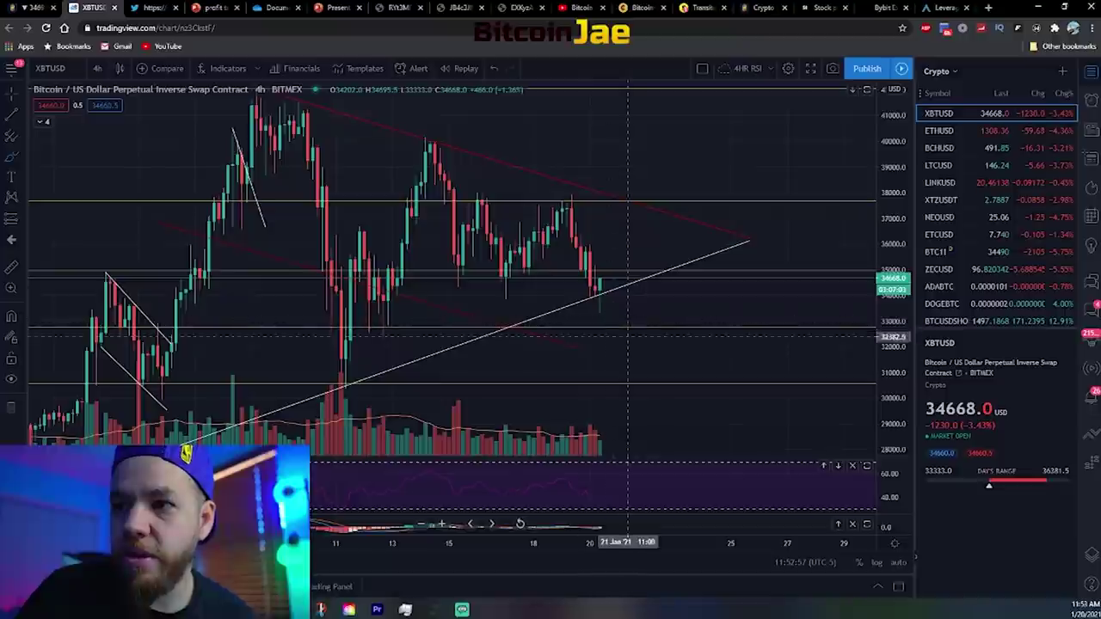
# Circle the start of the lower red trendline and delete the circle, and extend that line's end in green to the 0.618 level.
pyautogui.moveTo(166, 215)
pyautogui.mouseDown()
pyautogui.moveTo(153, 234)
pyautogui.moveTo(169, 220)
pyautogui.mouseUp()
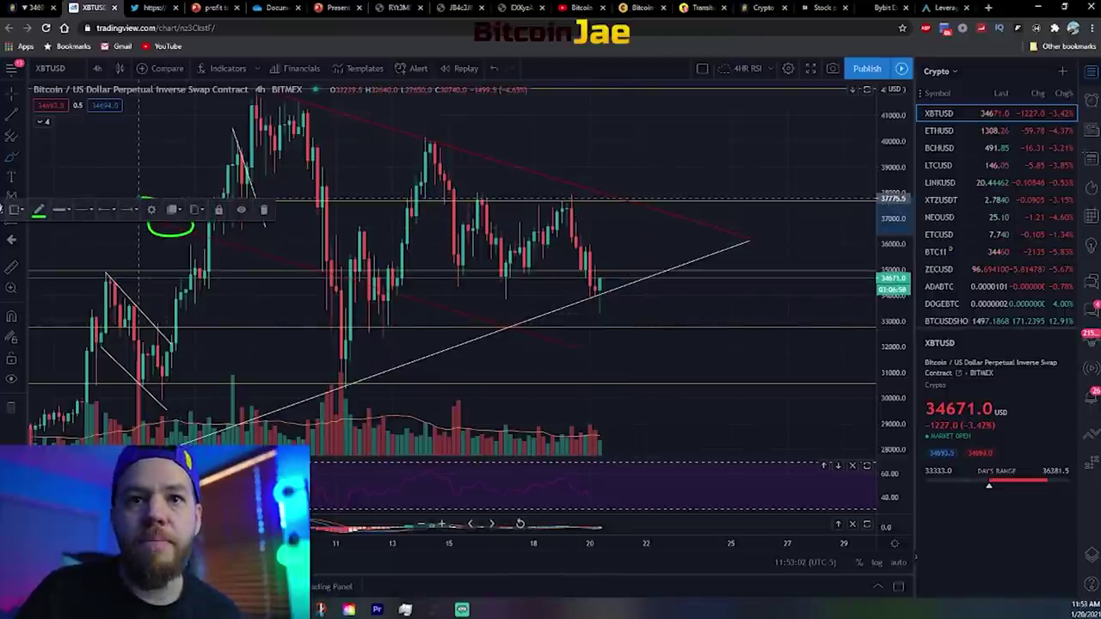
pyautogui.moveTo(2, 211); pyautogui.dragTo(1, 76)
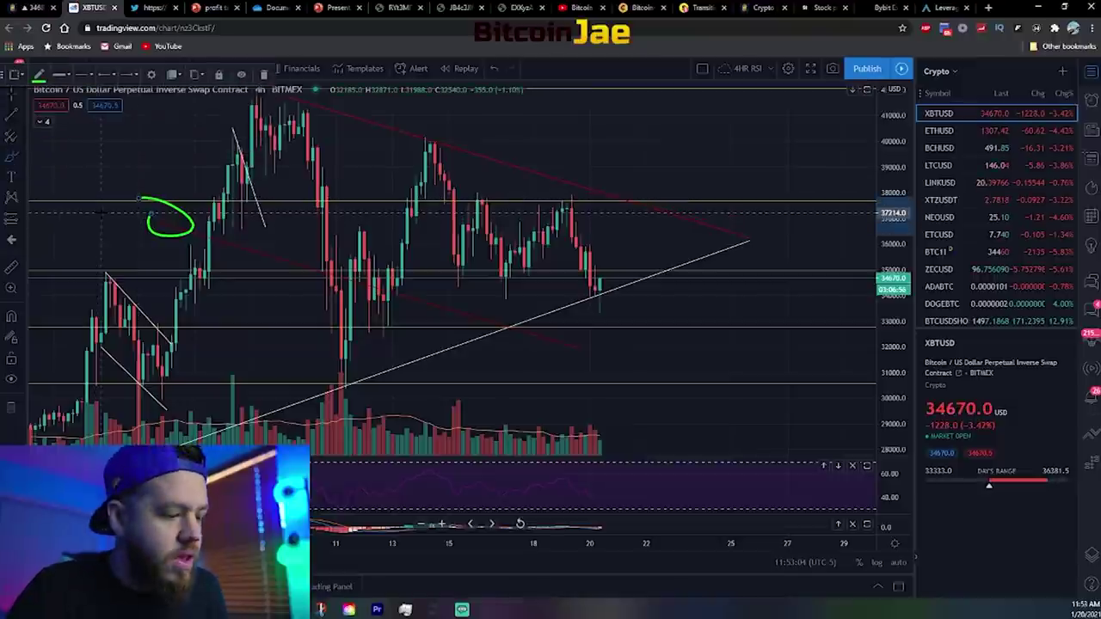
pyautogui.press('Delete')
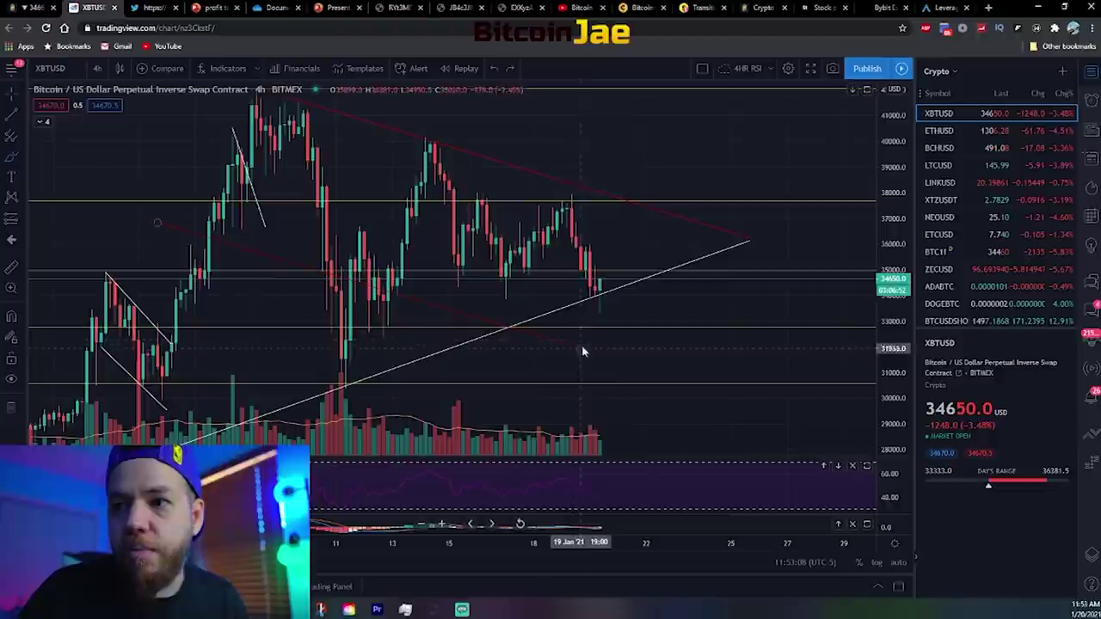
pyautogui.moveTo(565, 345); pyautogui.dragTo(698, 380)
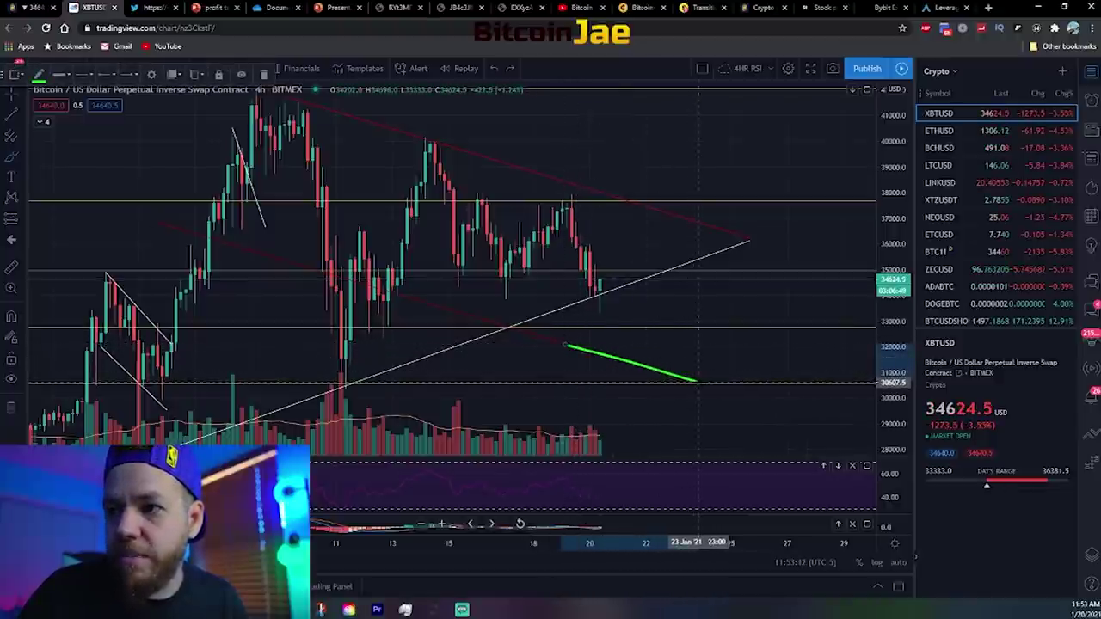
# Sketch a dip to the green lower-line extension and a rebound, undo that sketch, and extend the upper red trendline's end in green.
pyautogui.moveTo(604, 296)
pyautogui.mouseDown()
pyautogui.moveTo(622, 358)
pyautogui.moveTo(680, 376)
pyautogui.moveTo(713, 307)
pyautogui.mouseUp()
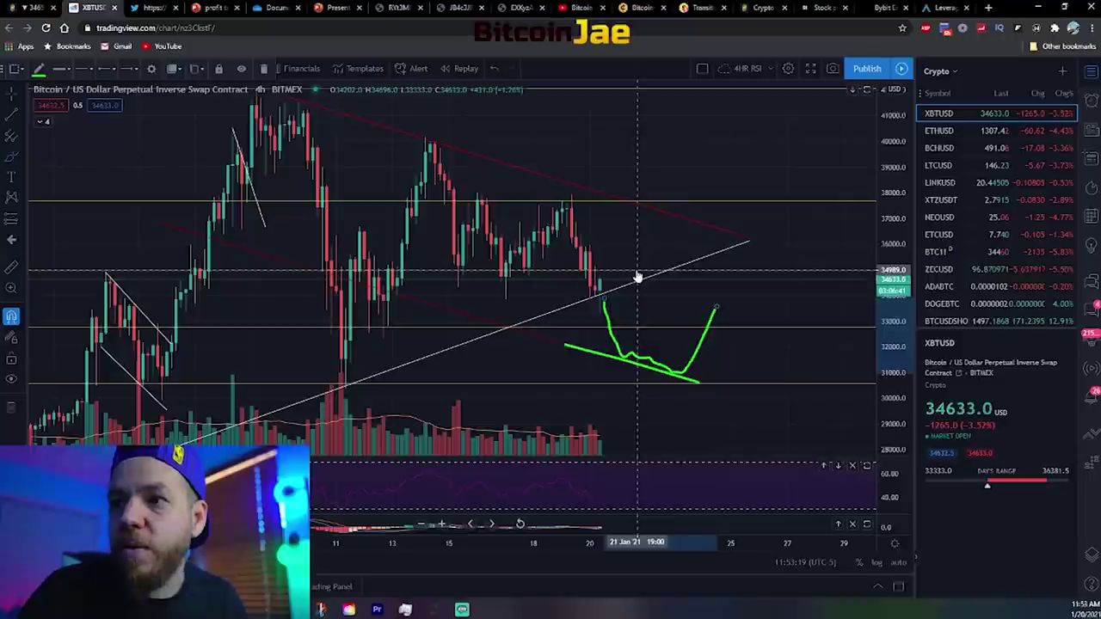
pyautogui.hotkey('ctrl', 'z')
pyautogui.moveTo(738, 234); pyautogui.dragTo(876, 276)
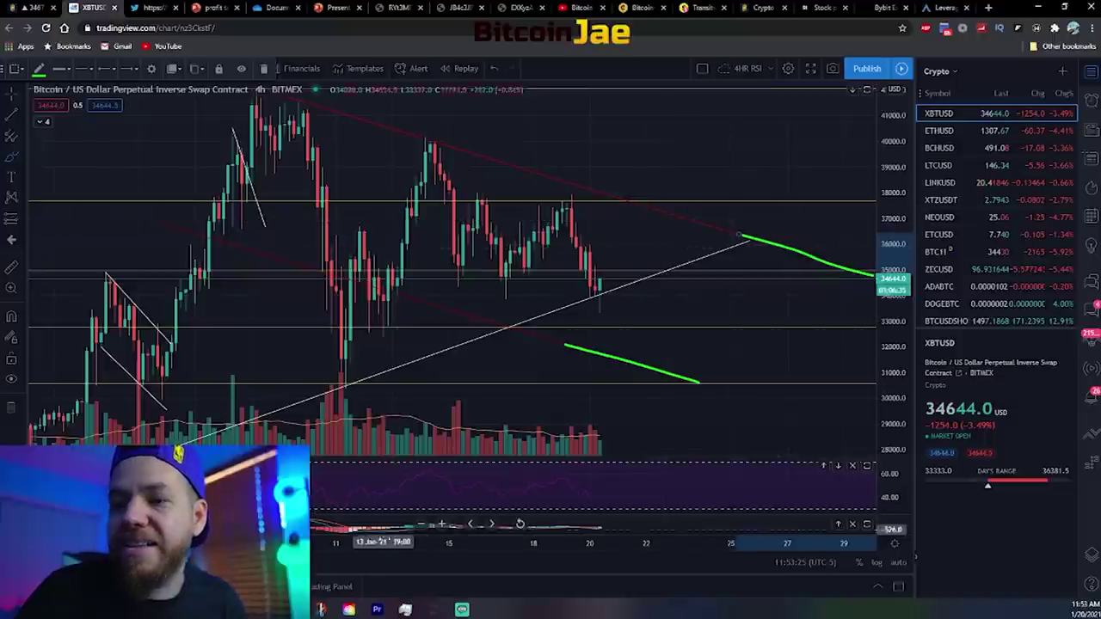
pyautogui.moveTo(397, 549); pyautogui.dragTo(489, 542)
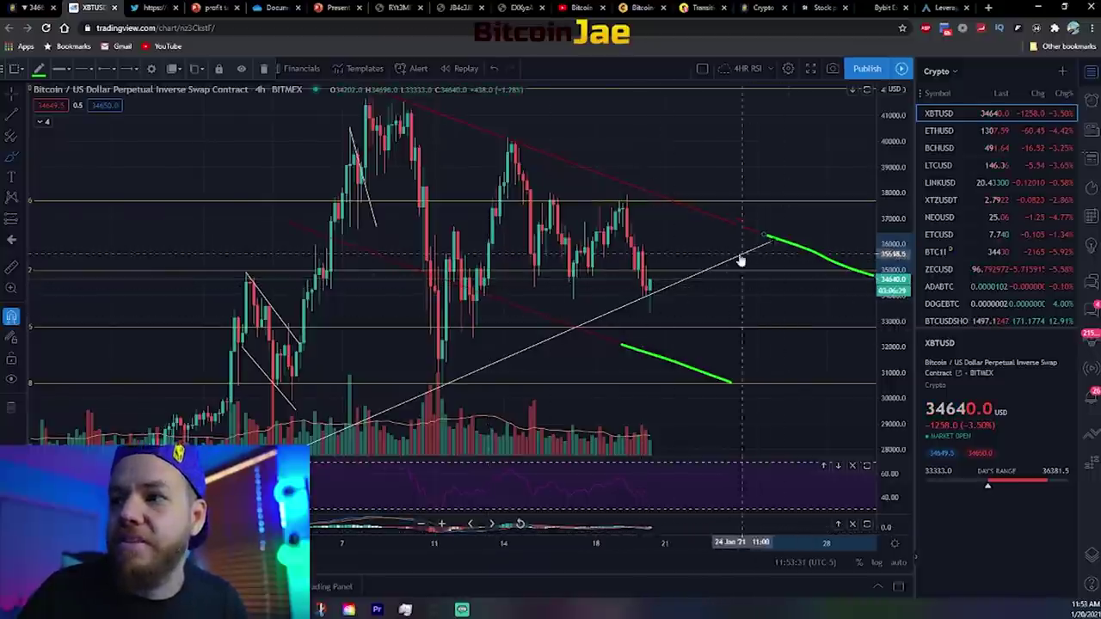
pyautogui.scroll(2, 675, 254)
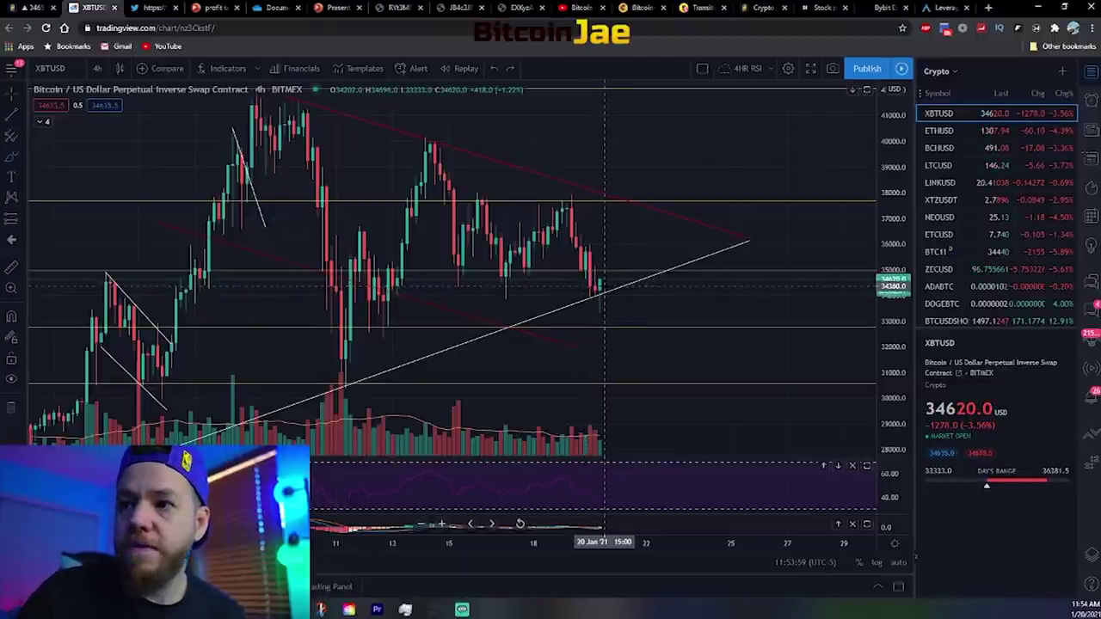
# Circle the latest candle's low at the rising white trendline and the 0.382 level just ahead of it, undoing each circle.
pyautogui.moveTo(605, 285)
pyautogui.mouseDown()
pyautogui.moveTo(619, 306)
pyautogui.moveTo(609, 283)
pyautogui.mouseUp()
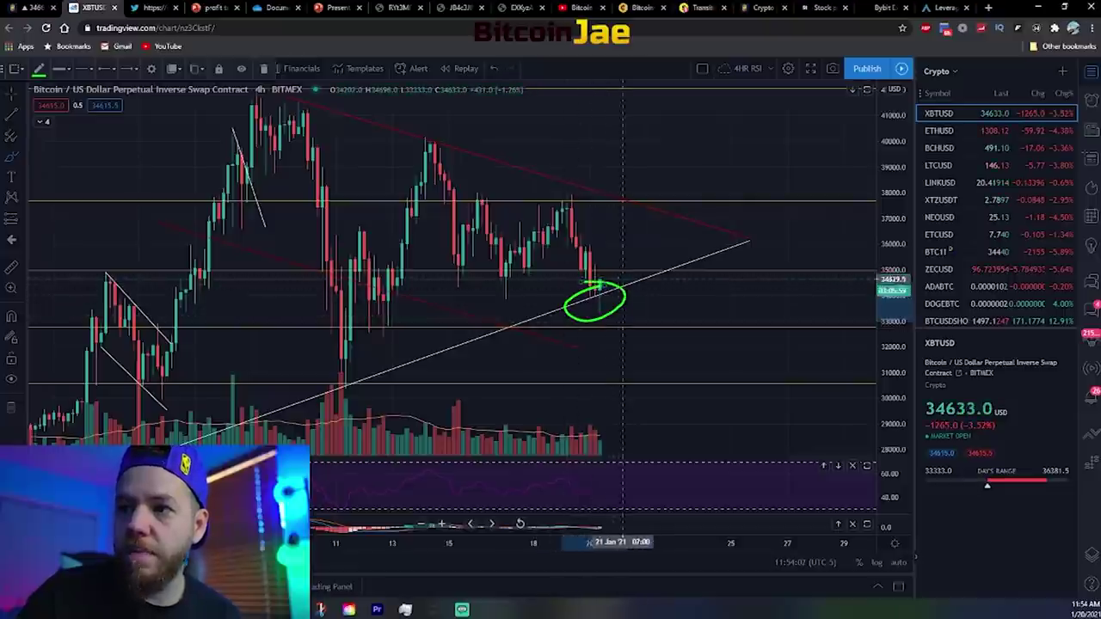
pyautogui.hotkey('ctrl', 'z')
pyautogui.moveTo(610, 287)
pyautogui.mouseDown()
pyautogui.moveTo(617, 267)
pyautogui.moveTo(613, 283)
pyautogui.mouseUp()
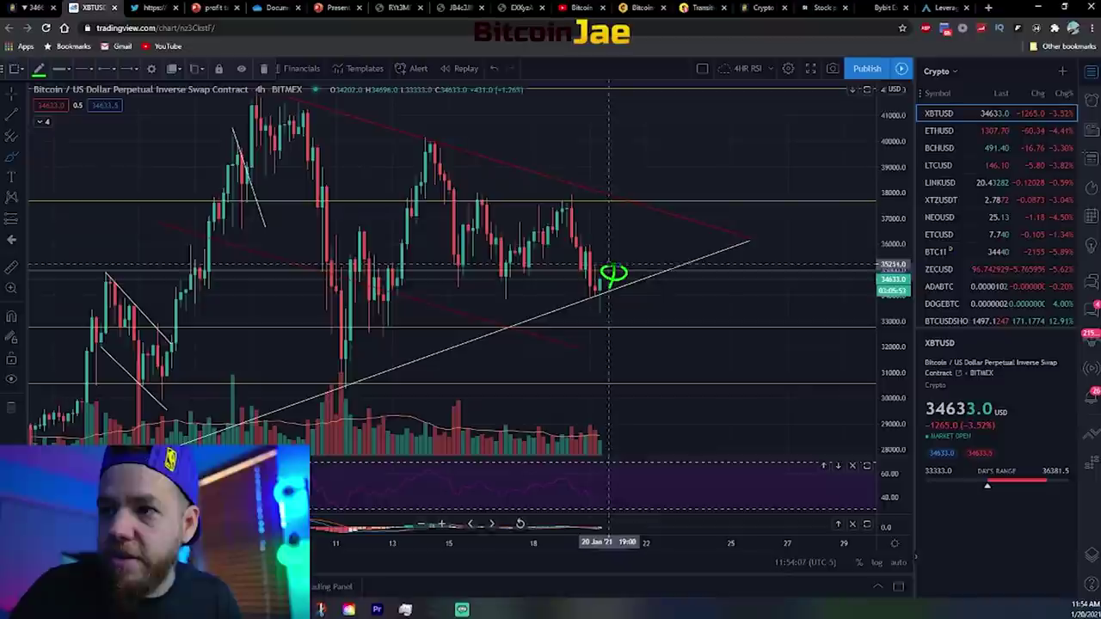
pyautogui.hotkey('ctrl', 'z')
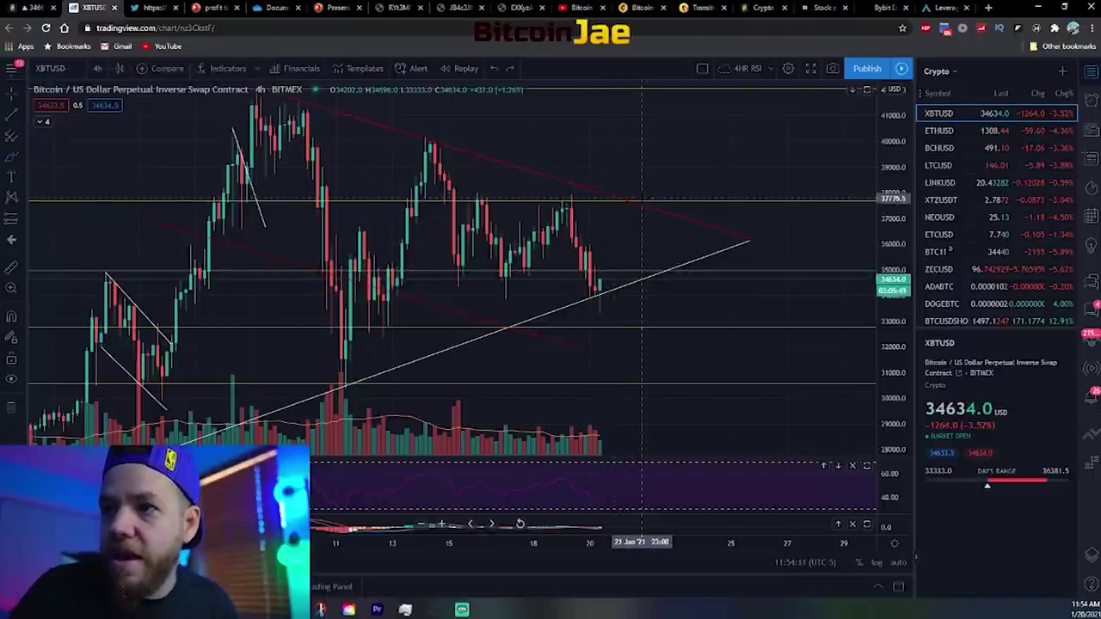
# Mark the area from the latest candle up to the 19 January high, circle the upper red trendline's crossing with the 0.236 level, and undo both.
pyautogui.moveTo(620, 266)
pyautogui.mouseDown()
pyautogui.moveTo(629, 207)
pyautogui.moveTo(554, 190)
pyautogui.mouseUp()
pyautogui.hotkey('ctrl', 'z')
pyautogui.hotkey('ctrl', 'z')
pyautogui.moveTo(655, 191)
pyautogui.mouseDown()
pyautogui.moveTo(623, 191)
pyautogui.moveTo(676, 219)
pyautogui.moveTo(654, 185)
pyautogui.mouseUp()
pyautogui.hotkey('ctrl', 'z')
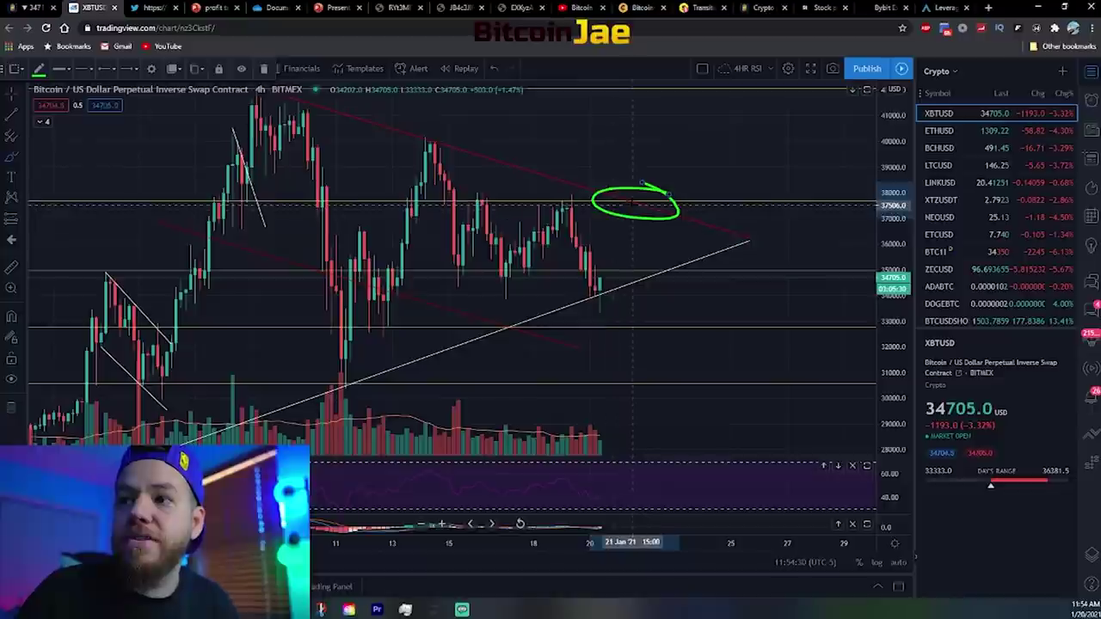
# Circle the 19 and 16 January highs and the 14 January crossing at the 0.236 level, removing these circles.
pyautogui.moveTo(567, 191); pyautogui.dragTo(566, 190)
pyautogui.moveTo(494, 193); pyautogui.dragTo(484, 193)
pyautogui.press('Delete')
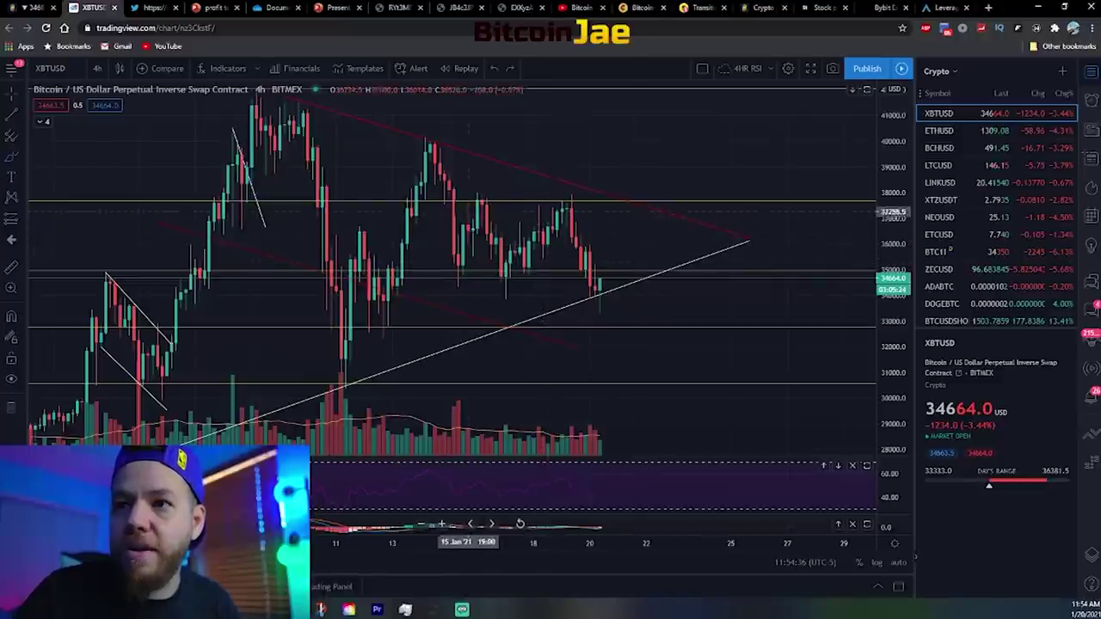
pyautogui.moveTo(418, 187); pyautogui.dragTo(421, 204)
pyautogui.press('Delete')
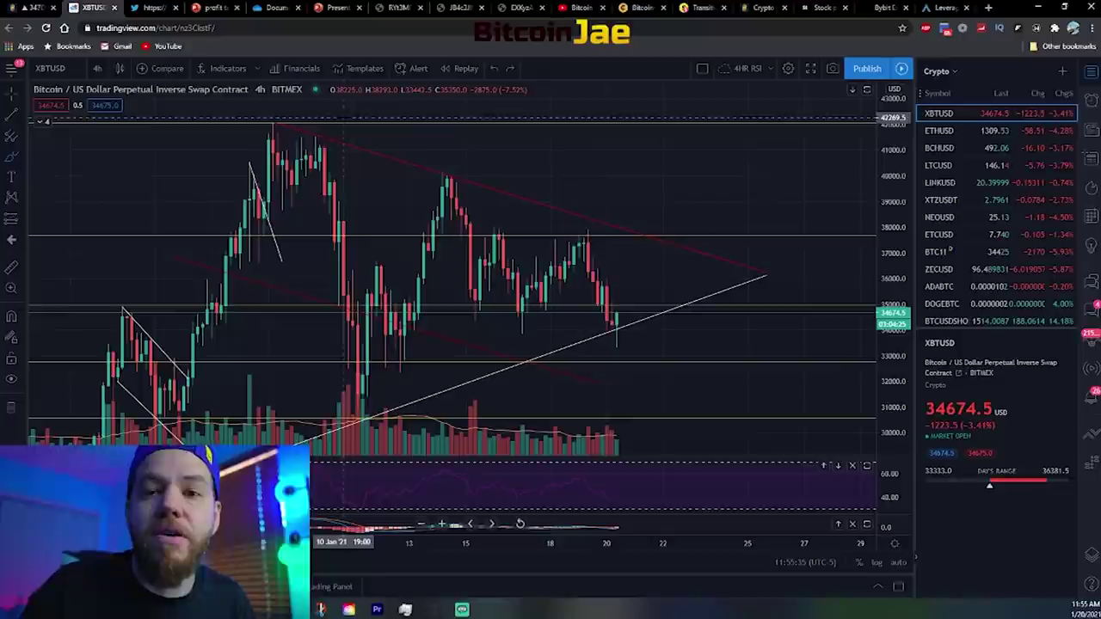
# Circle the 8–10, 14, 16 and 19 January highs in green and trace the upper red trendline over them to the triangle's tip.
pyautogui.moveTo(315, 117)
pyautogui.mouseDown()
pyautogui.moveTo(263, 115)
pyautogui.moveTo(377, 169)
pyautogui.moveTo(268, 114)
pyautogui.mouseUp()
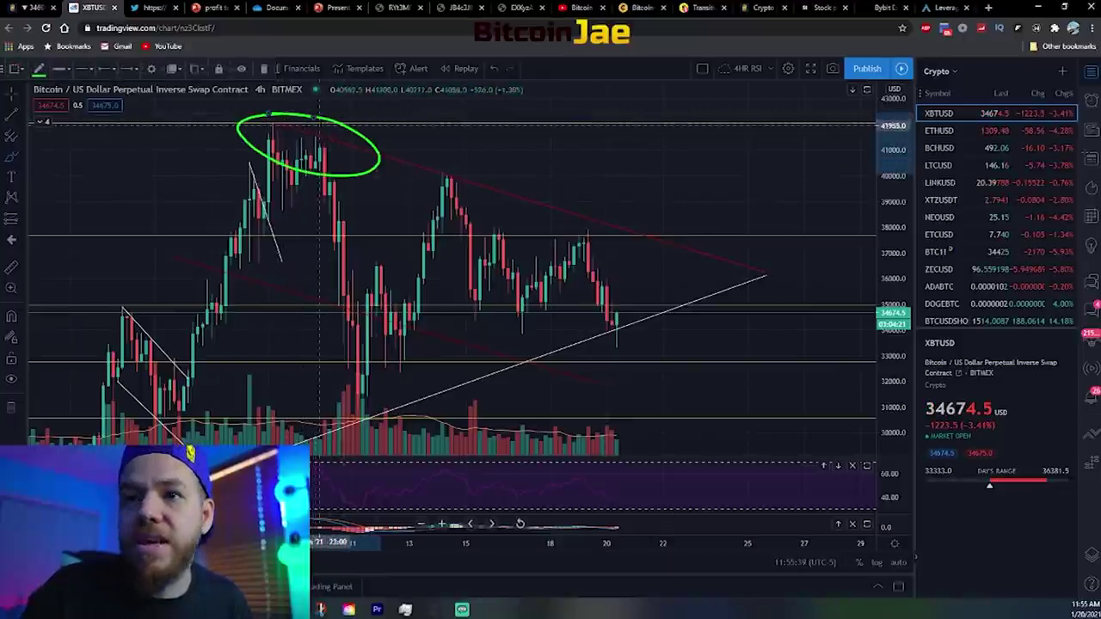
pyautogui.moveTo(435, 167)
pyautogui.mouseDown()
pyautogui.moveTo(495, 185)
pyautogui.moveTo(464, 170)
pyautogui.mouseUp()
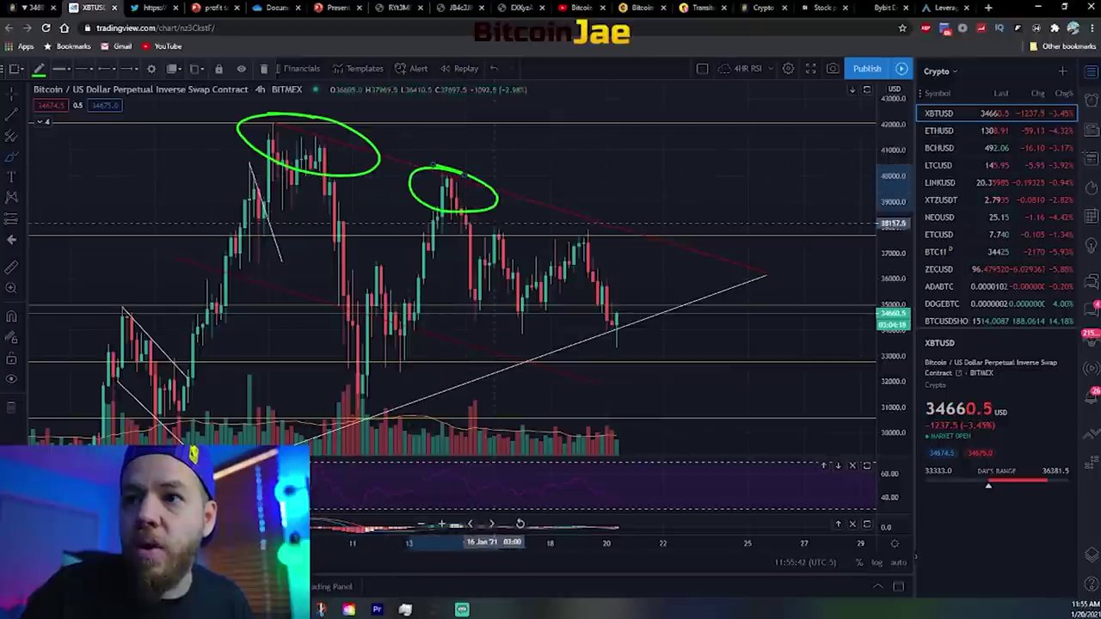
pyautogui.moveTo(493, 225); pyautogui.dragTo(500, 231)
pyautogui.moveTo(594, 233)
pyautogui.mouseDown()
pyautogui.moveTo(606, 260)
pyautogui.moveTo(593, 231)
pyautogui.mouseUp()
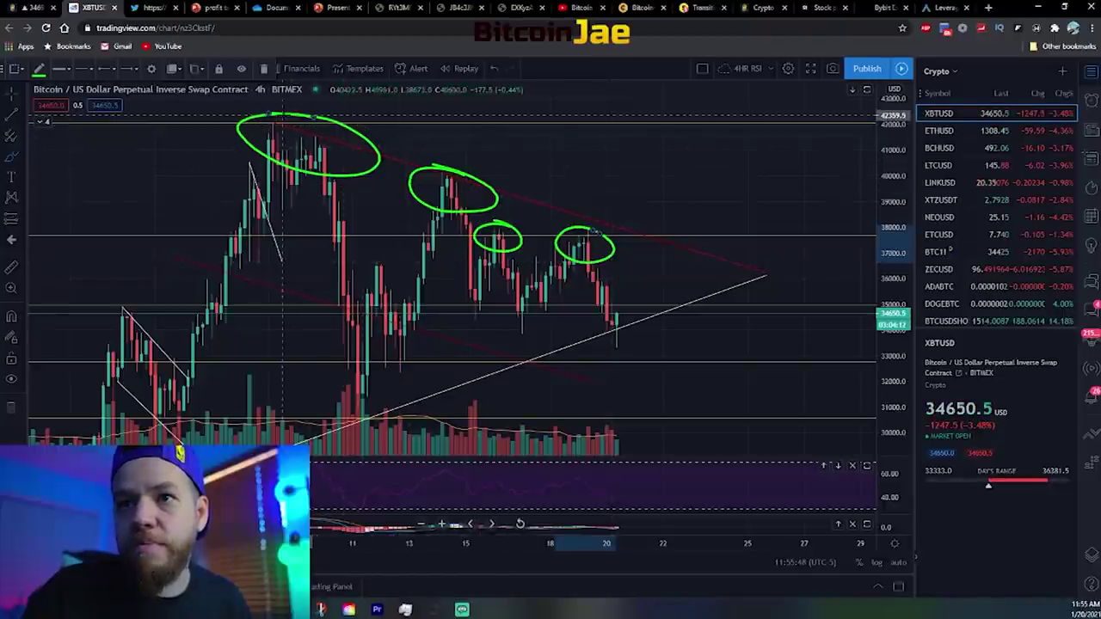
pyautogui.moveTo(274, 114); pyautogui.dragTo(774, 276)
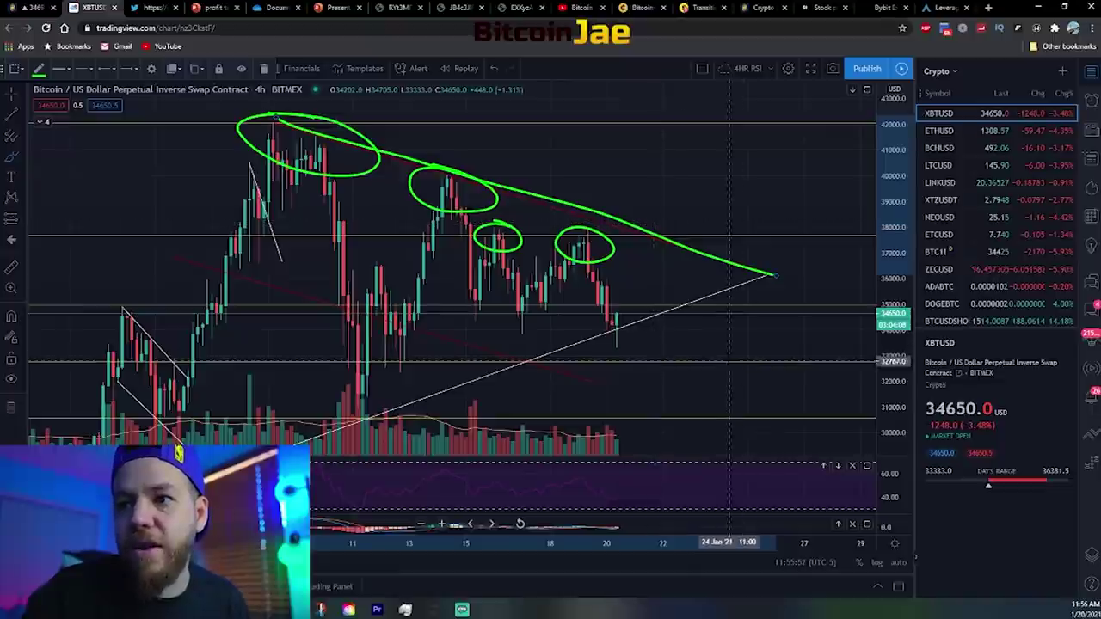
# Circle the 11 January low and the 0.618 level below the latest candle, and sketch a drop to the lowest Fibonacci level.
pyautogui.moveTo(889, 355); pyautogui.dragTo(889, 397)
pyautogui.moveTo(379, 337)
pyautogui.mouseDown()
pyautogui.moveTo(334, 346)
pyautogui.moveTo(355, 334)
pyautogui.mouseUp()
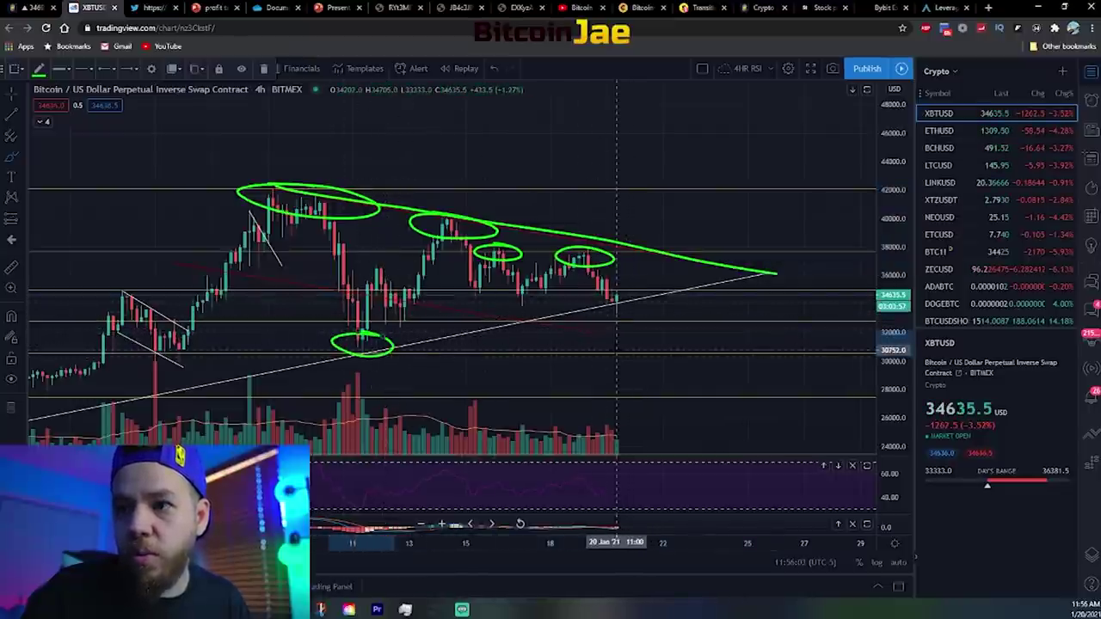
pyautogui.moveTo(613, 347); pyautogui.dragTo(635, 362)
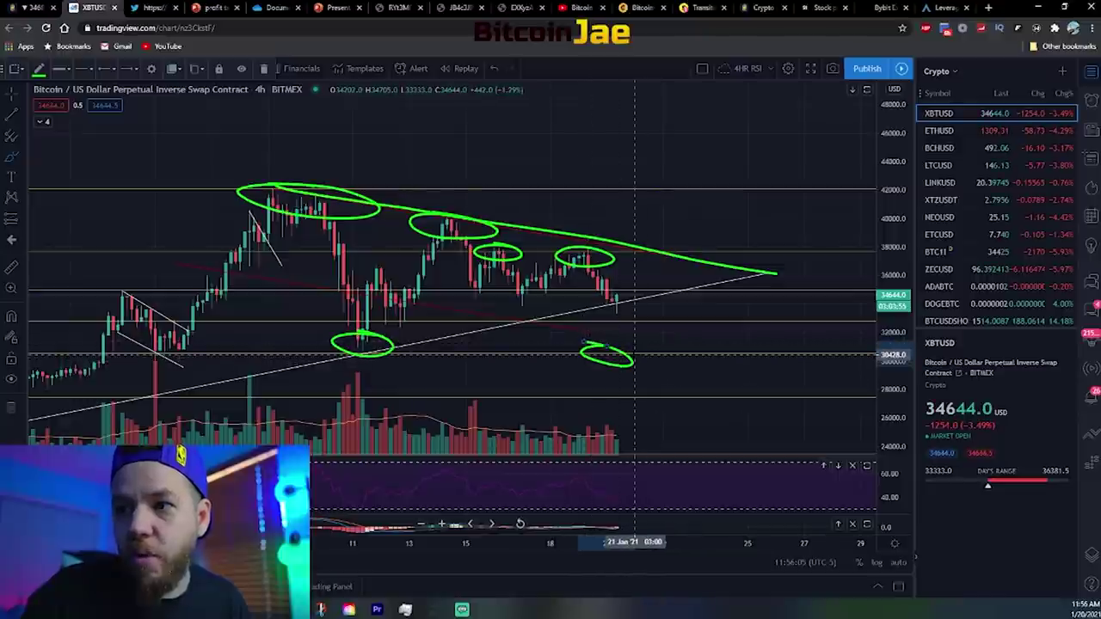
pyautogui.moveTo(641, 355); pyautogui.dragTo(663, 394)
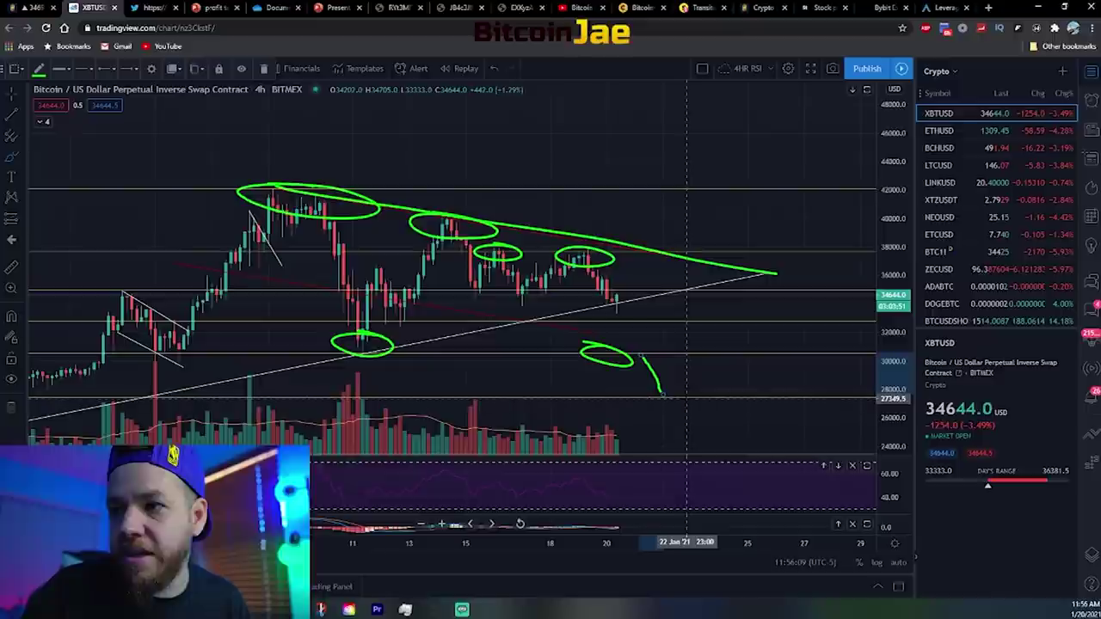
pyautogui.moveTo(687, 396)
pyautogui.mouseDown()
pyautogui.moveTo(659, 408)
pyautogui.moveTo(633, 384)
pyautogui.mouseUp()
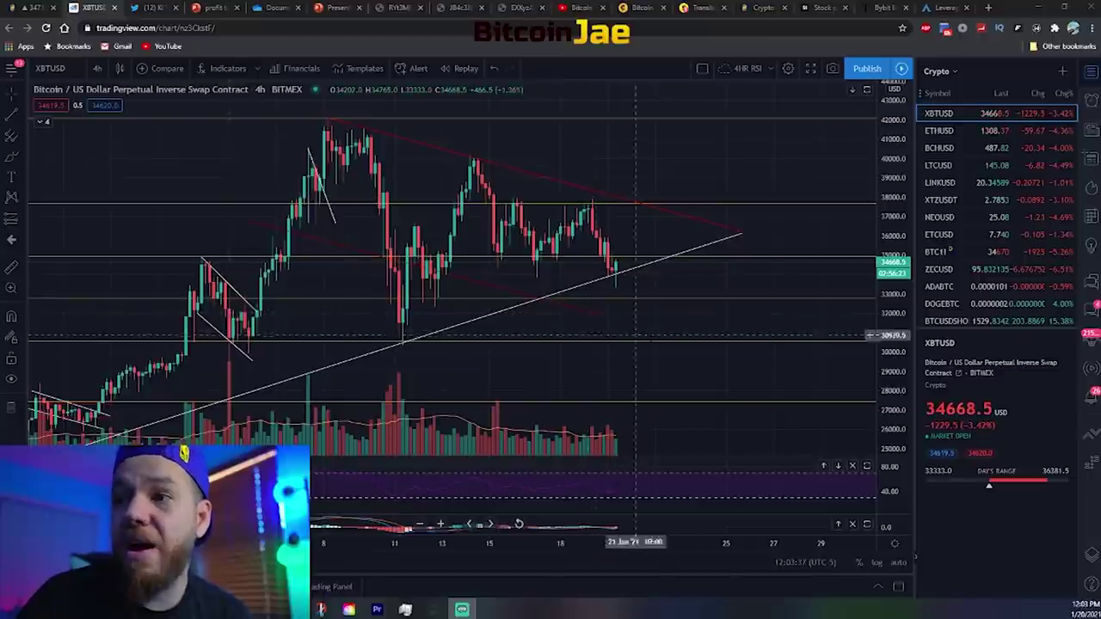
# Repeatedly mark the latest candles' touch of the rising white trendline with the green brush, undoing each mark.
pyautogui.moveTo(897, 333); pyautogui.dragTo(887, 298)
pyautogui.moveTo(691, 278); pyautogui.dragTo(724, 315)
pyautogui.moveTo(890, 325); pyautogui.dragTo(888, 252)
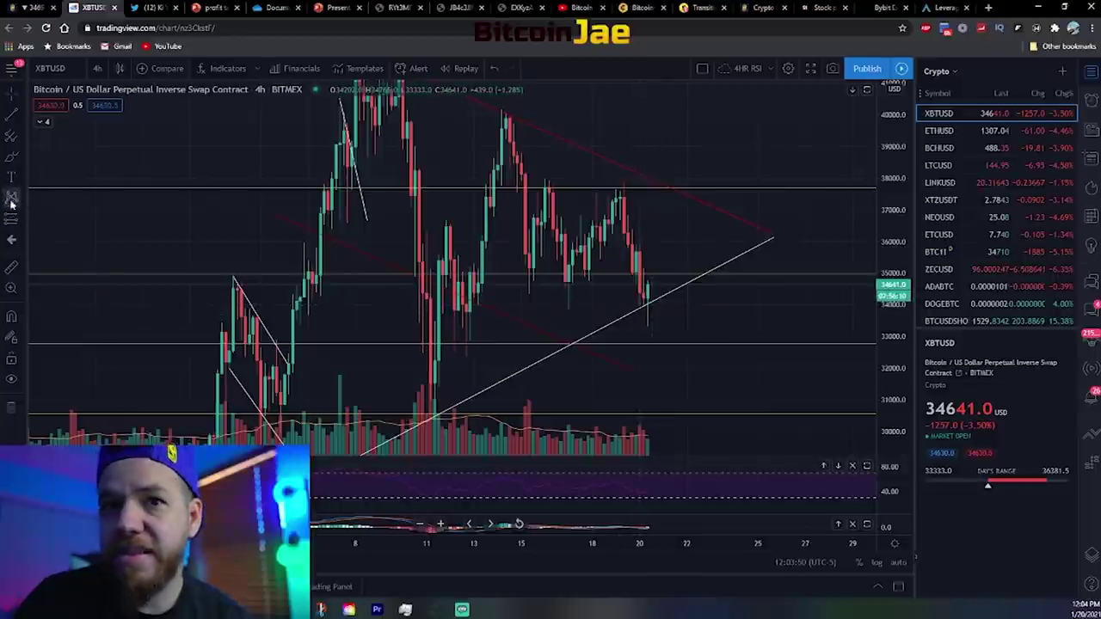
pyautogui.click(12, 157)
pyautogui.moveTo(664, 300); pyautogui.dragTo(636, 296)
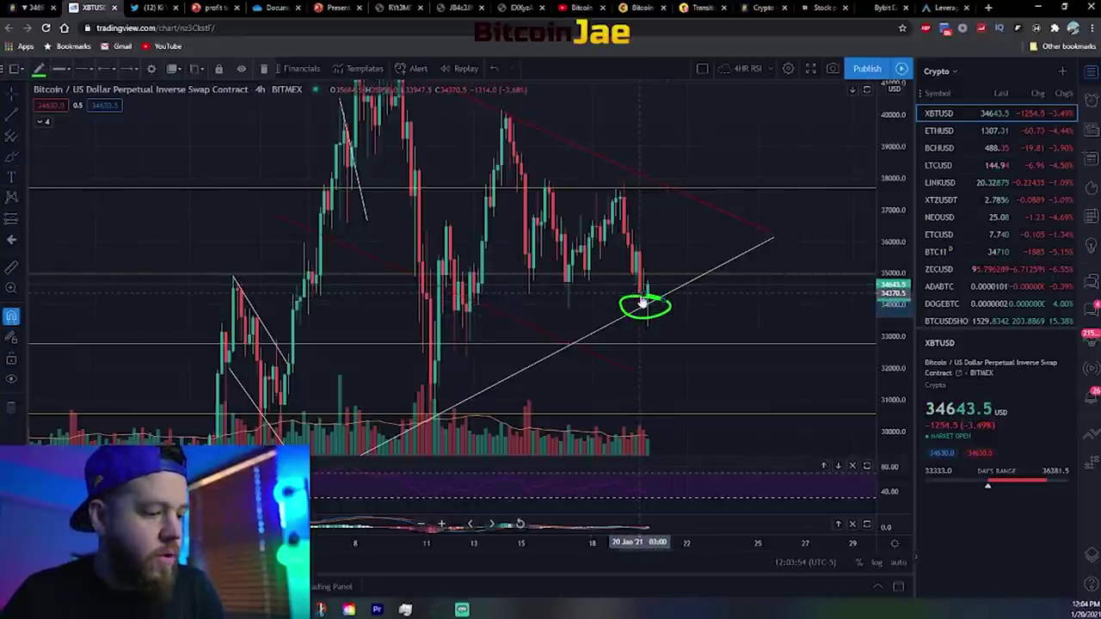
pyautogui.hotkey('ctrl', 'z')
pyautogui.moveTo(663, 301); pyautogui.dragTo(637, 312)
pyautogui.hotkey('ctrl', 'z')
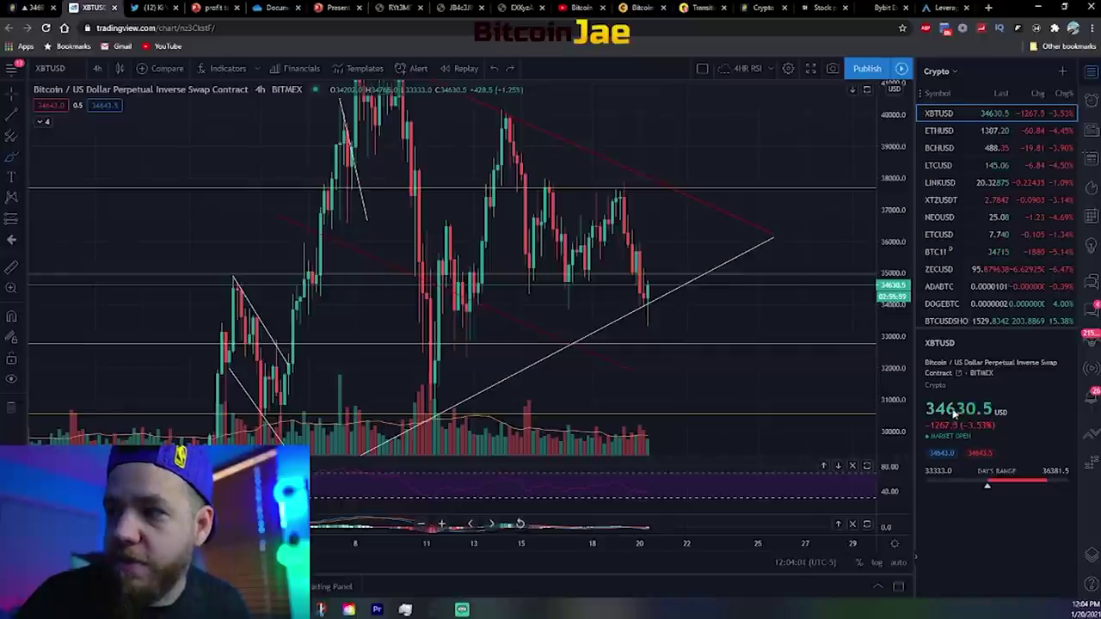
pyautogui.moveTo(662, 297); pyautogui.dragTo(637, 310)
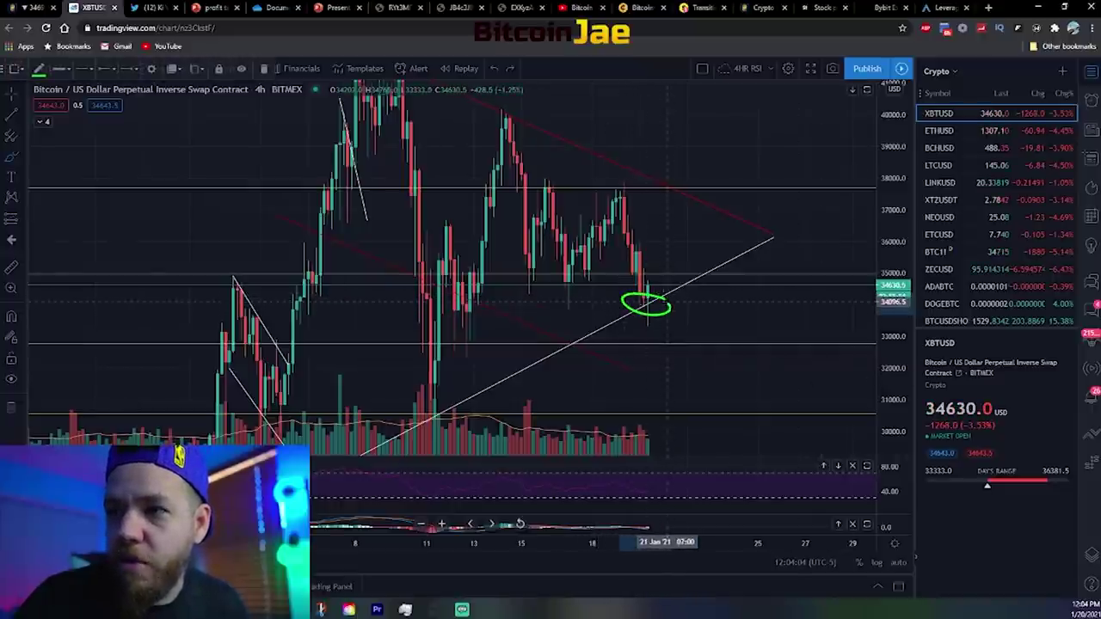
pyautogui.hotkey('ctrl', 'z')
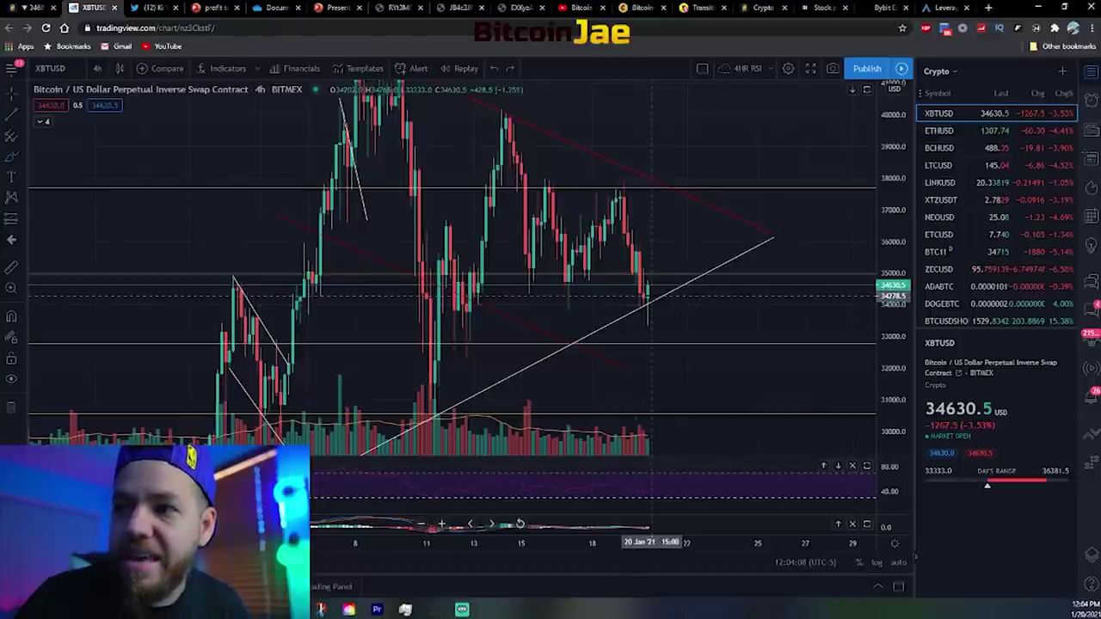
pyautogui.moveTo(651, 297); pyautogui.dragTo(660, 301)
pyautogui.hotkey('ctrl', 'z')
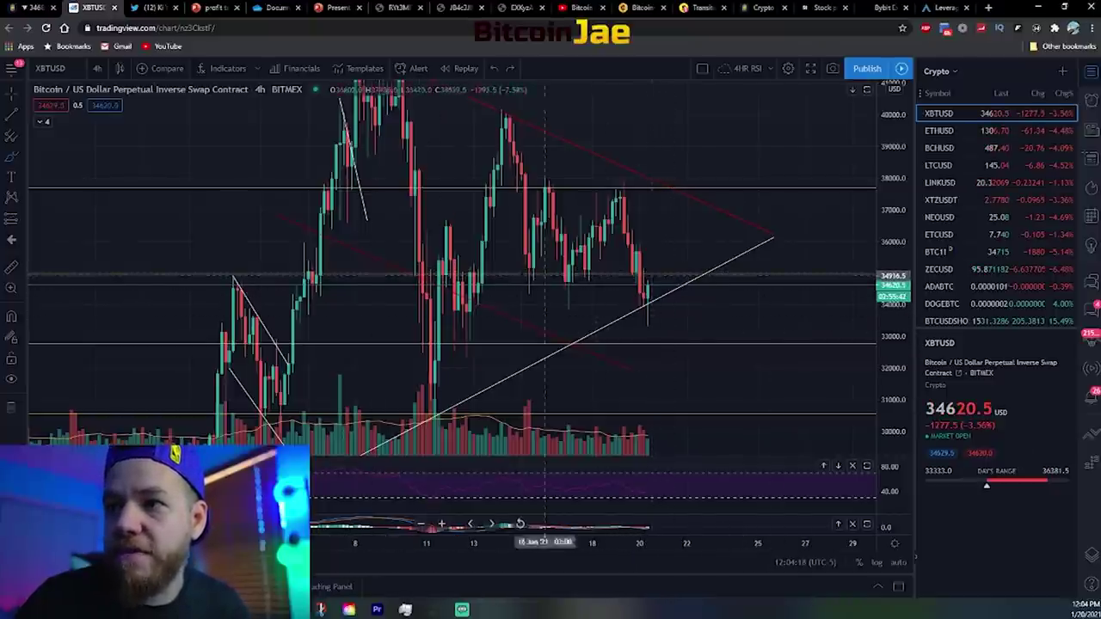
# Circle the five areas where price meets the 0.382 level near 35,000 between early January and 20 January, and undo all circles.
pyautogui.moveTo(251, 264)
pyautogui.mouseDown()
pyautogui.moveTo(261, 297)
pyautogui.moveTo(337, 267)
pyautogui.mouseUp()
pyautogui.moveTo(501, 274)
pyautogui.mouseDown()
pyautogui.moveTo(391, 272)
pyautogui.moveTo(509, 273)
pyautogui.moveTo(542, 260)
pyautogui.mouseUp()
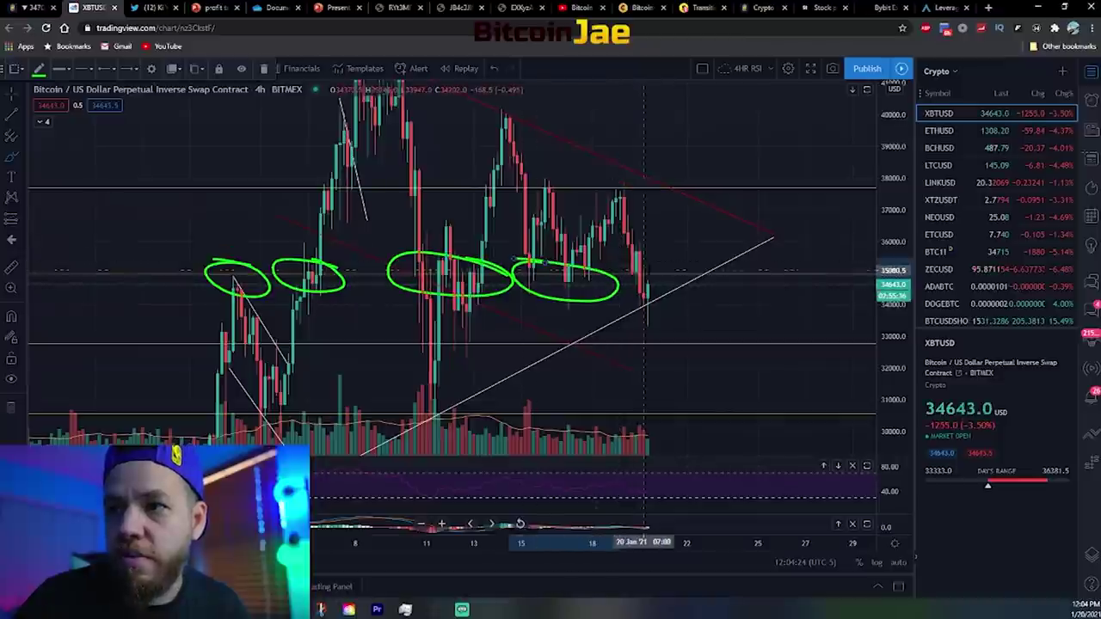
pyautogui.moveTo(633, 279)
pyautogui.mouseDown()
pyautogui.moveTo(656, 282)
pyautogui.moveTo(634, 274)
pyautogui.mouseUp()
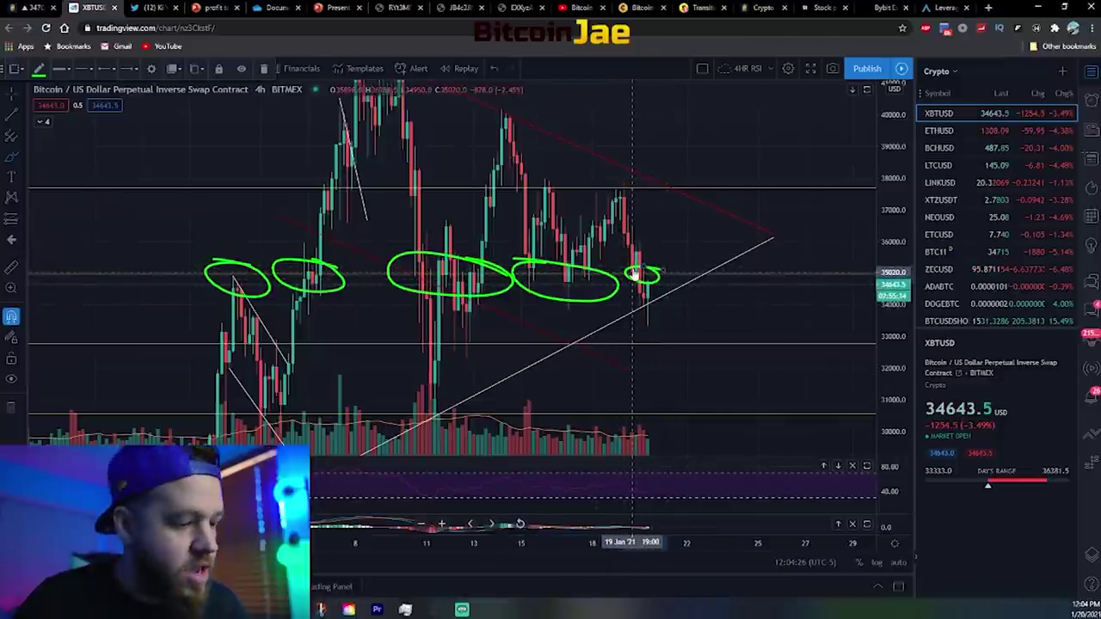
pyautogui.hotkey('ctrl', 'z')
pyautogui.hotkey('ctrl', 'z')
pyautogui.hotkey('ctrl', 'z')
pyautogui.hotkey('ctrl', 'z')
pyautogui.hotkey('ctrl', 'z')
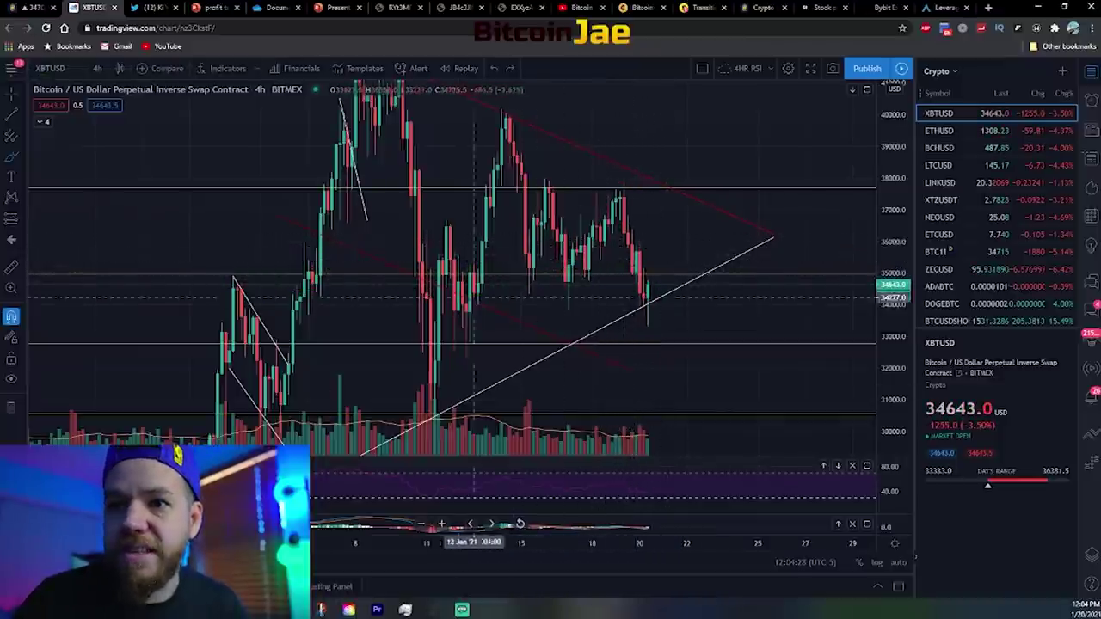
# Circle the 0.382 Fibonacci label and undo the circle.
pyautogui.moveTo(371, 541); pyautogui.dragTo(501, 542)
pyautogui.moveTo(246, 258)
pyautogui.mouseDown()
pyautogui.moveTo(183, 271)
pyautogui.moveTo(248, 261)
pyautogui.mouseUp()
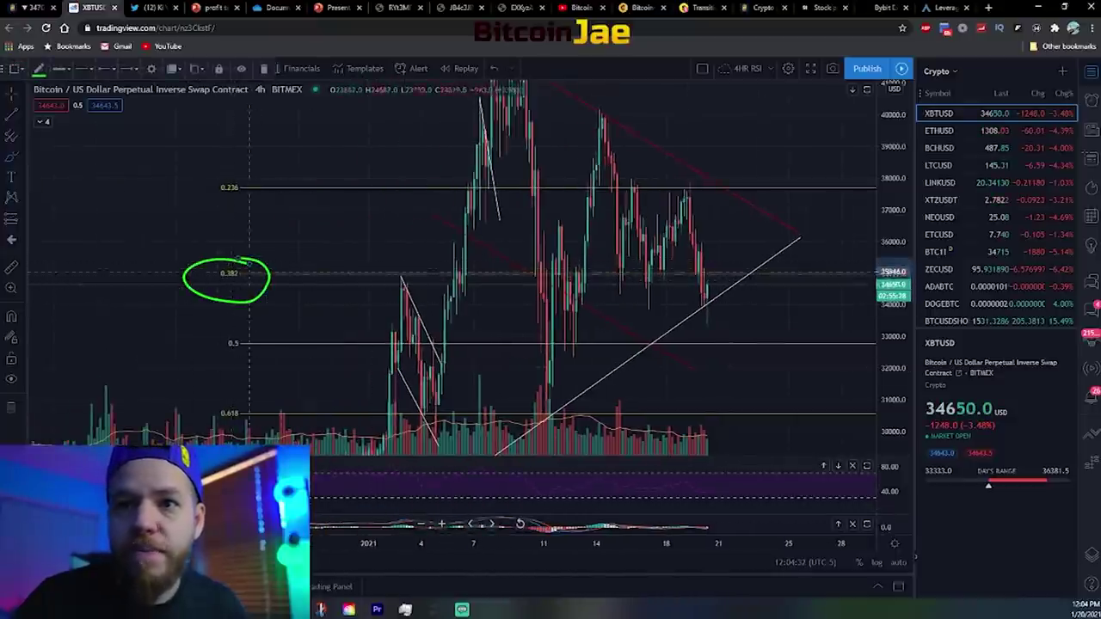
pyautogui.hotkey('ctrl', 'z')
# Enlarge the view around the latest candles, and circle their contact with the rising white trendline twice, undoing each circle.
pyautogui.moveTo(572, 547); pyautogui.dragTo(516, 547)
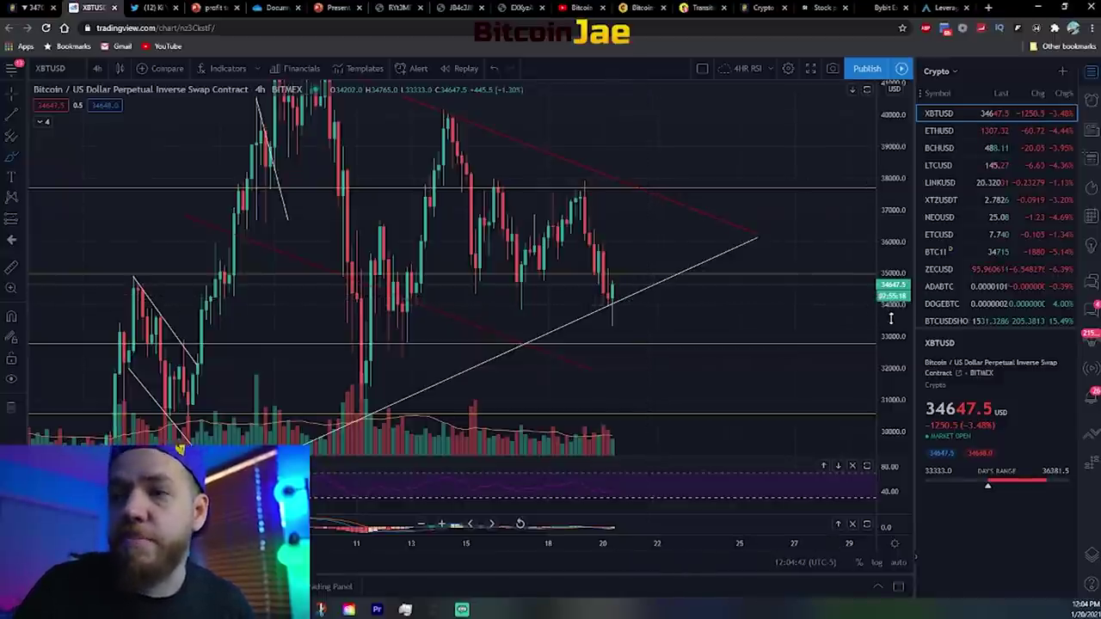
pyautogui.moveTo(891, 319); pyautogui.dragTo(890, 247)
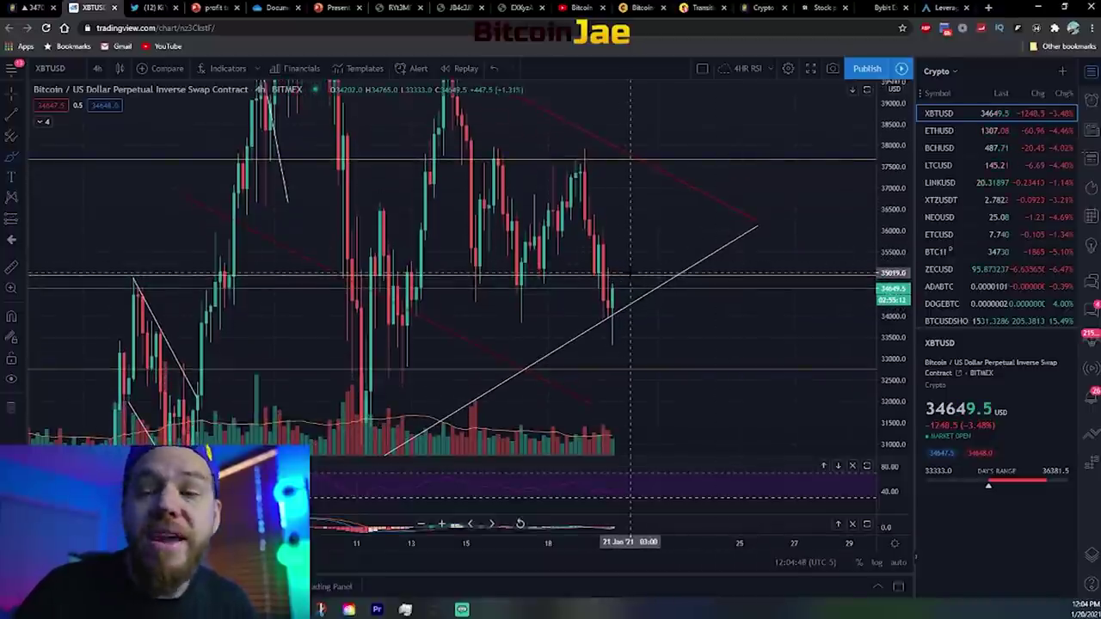
pyautogui.moveTo(513, 542); pyautogui.dragTo(479, 541)
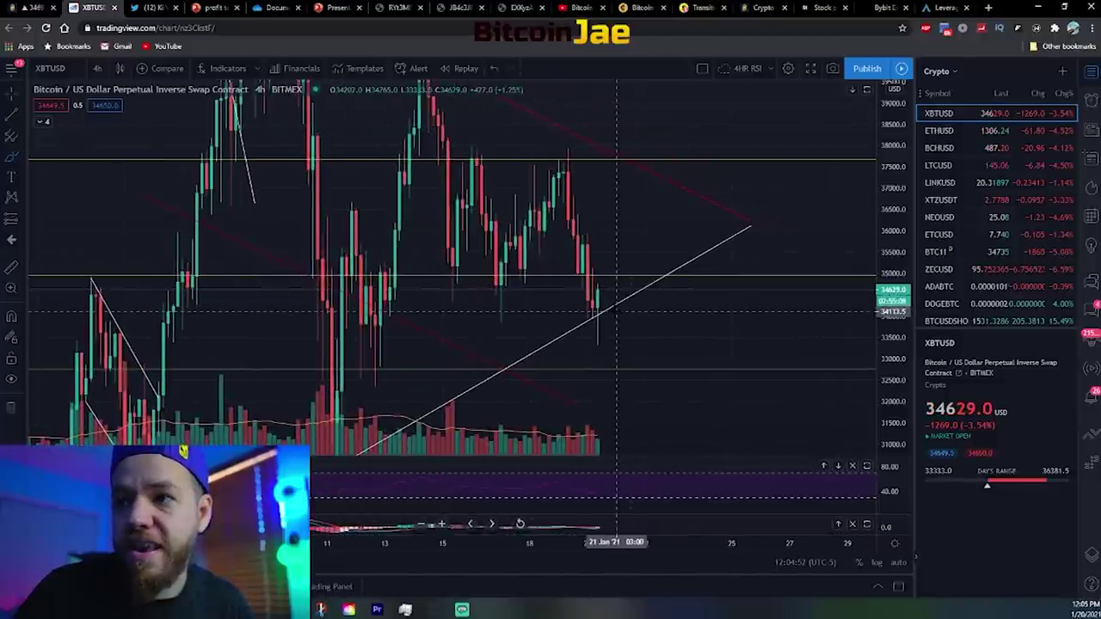
pyautogui.moveTo(613, 307); pyautogui.dragTo(600, 321)
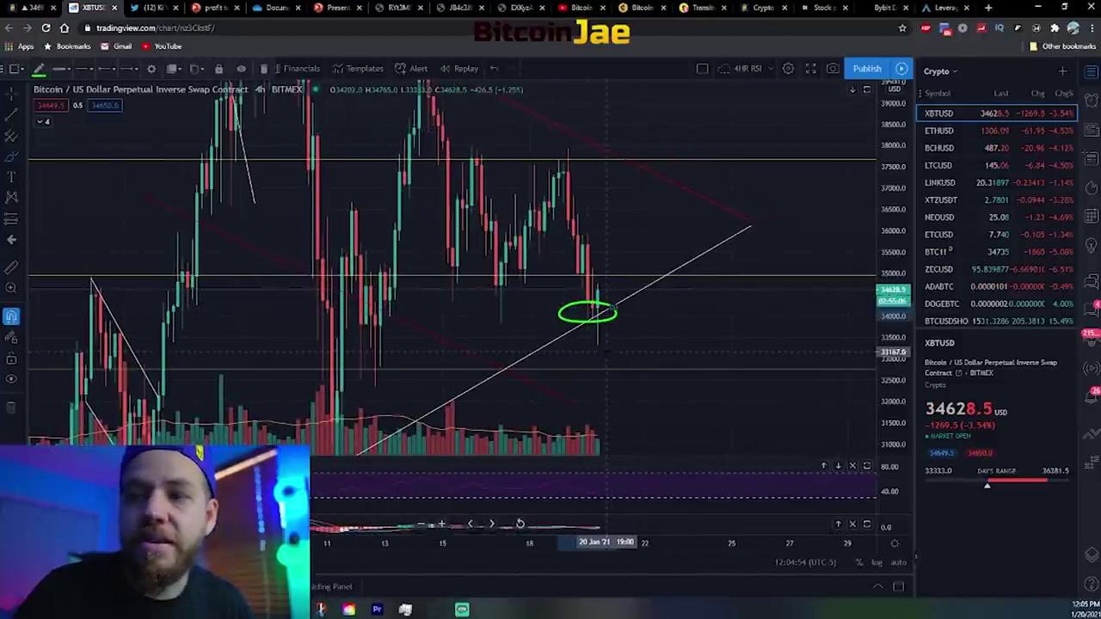
pyautogui.hotkey('ctrl', 'z')
pyautogui.moveTo(609, 299)
pyautogui.mouseDown()
pyautogui.moveTo(602, 327)
pyautogui.moveTo(613, 302)
pyautogui.moveTo(602, 315)
pyautogui.mouseUp()
pyautogui.hotkey('ctrl', 'z')
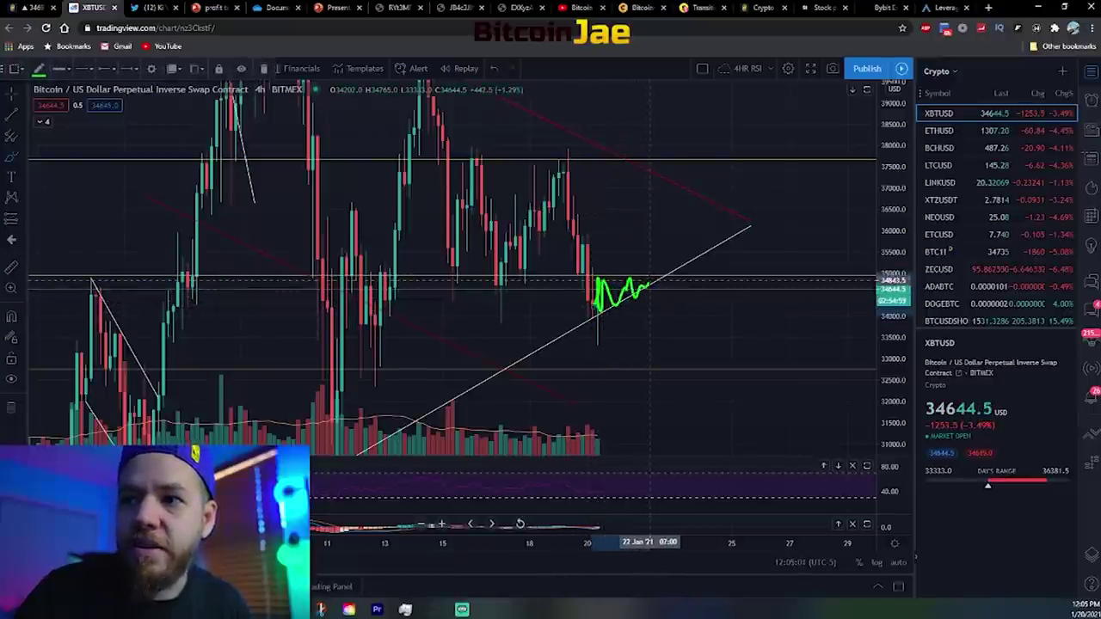
# Undo the zigzag between the 0.382 level and the rising trendline, and sketch and undo a move from that level through the trendline.
pyautogui.hotkey('ctrl', 'z')
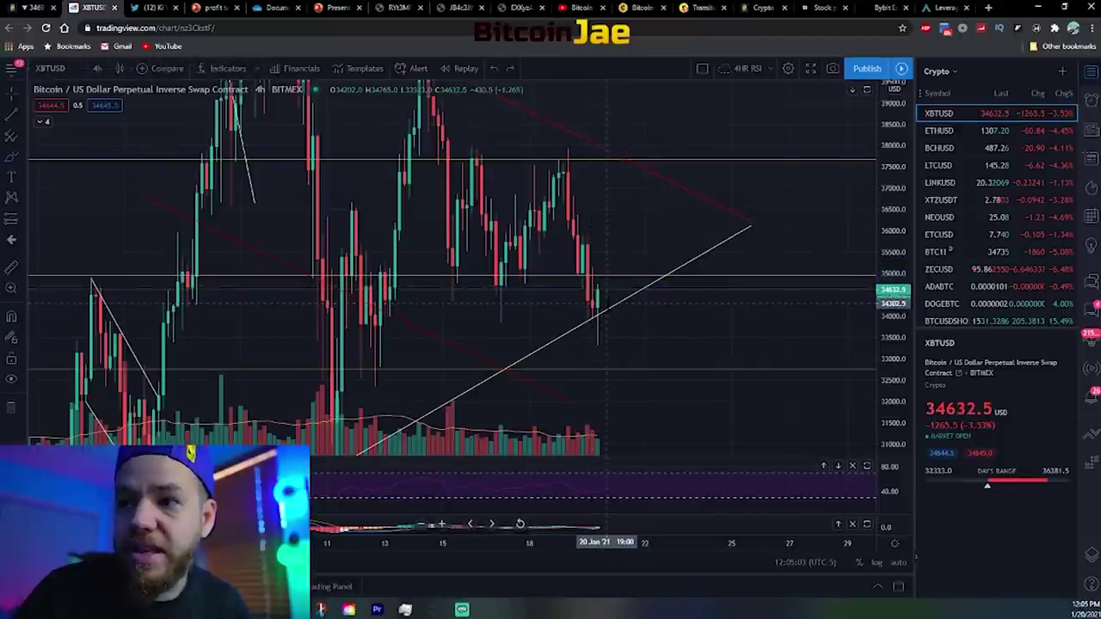
pyautogui.moveTo(612, 275)
pyautogui.mouseDown()
pyautogui.moveTo(592, 280)
pyautogui.moveTo(632, 327)
pyautogui.mouseUp()
pyautogui.hotkey('ctrl', 'z')
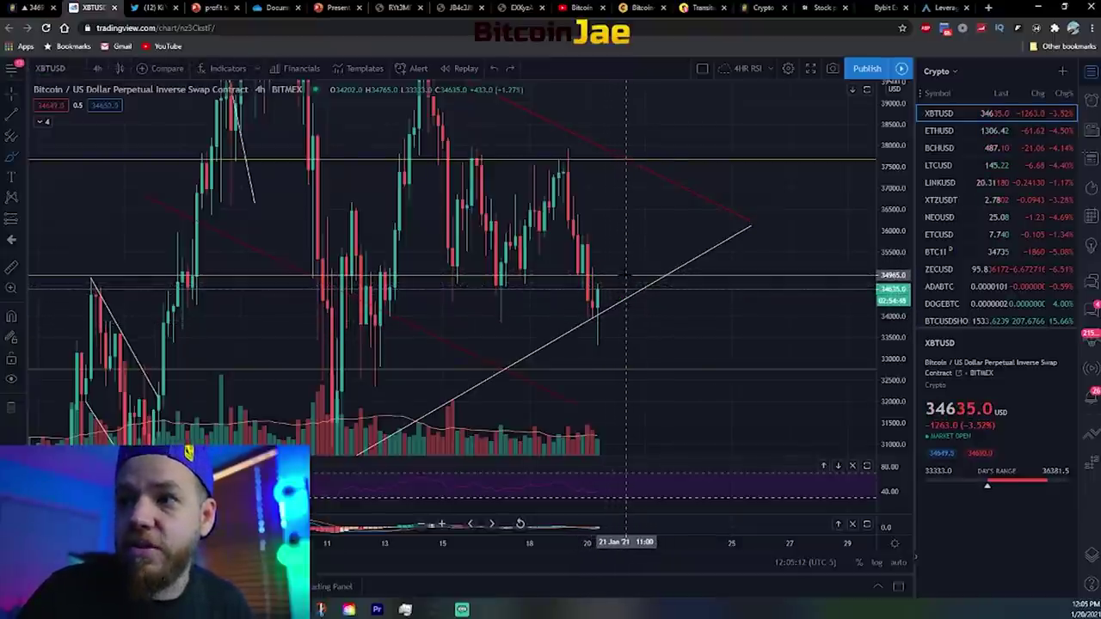
# Sketch a rise above the 0.382 level with a pullback, and a climb from there to the 0.236 level, undoing both sketches.
pyautogui.click(598, 315)
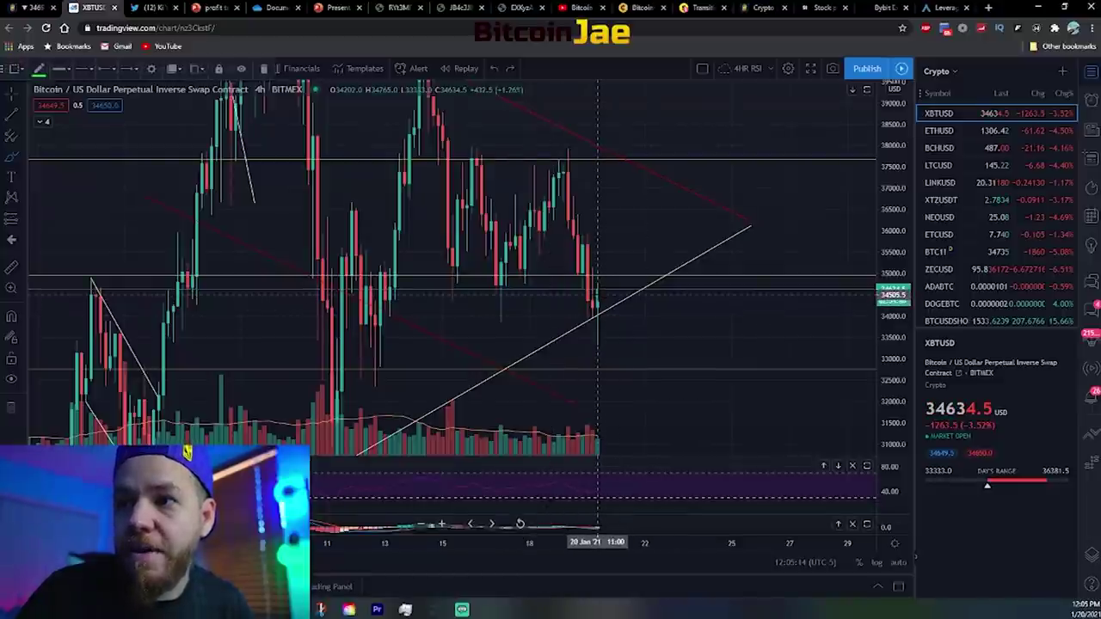
pyautogui.moveTo(600, 290); pyautogui.dragTo(609, 268)
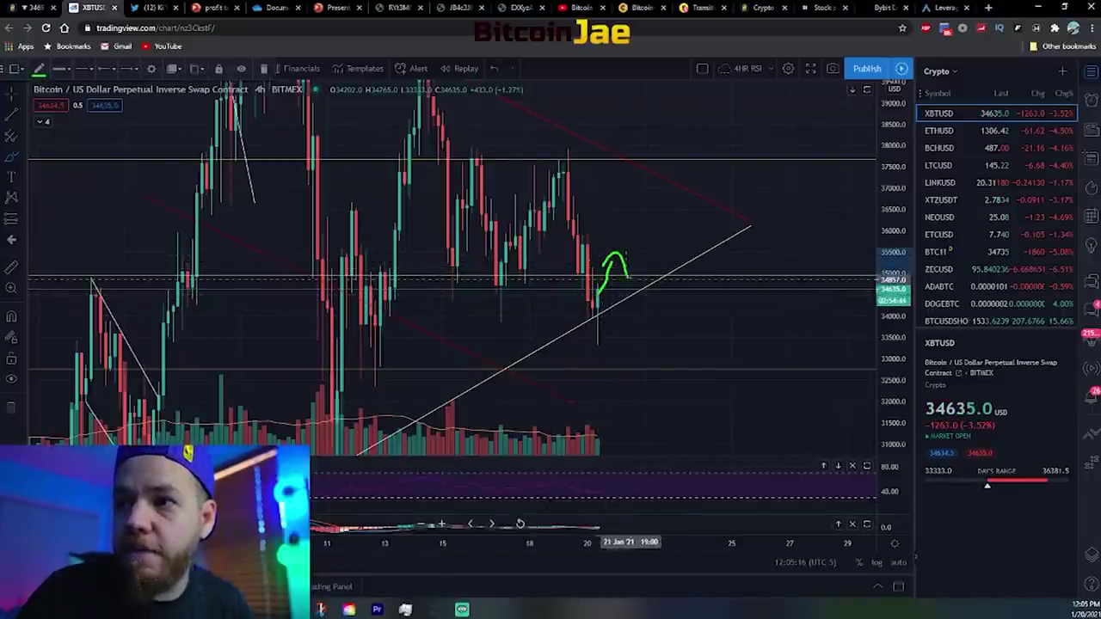
pyautogui.hotkey('ctrl', 'z')
pyautogui.hotkey('ctrl', 'z')
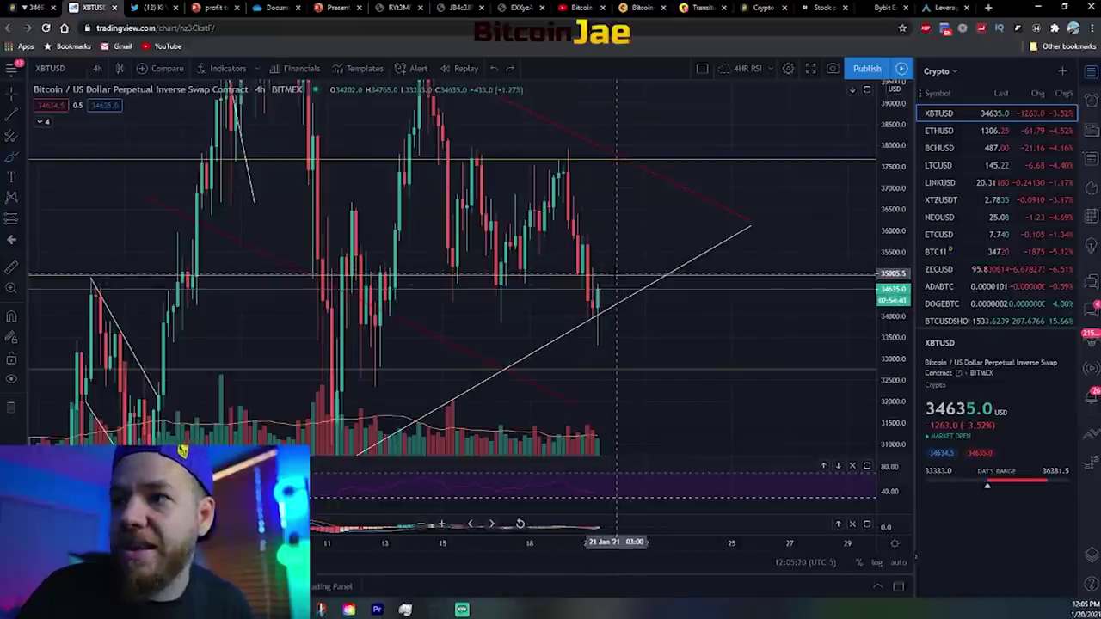
pyautogui.moveTo(609, 274)
pyautogui.mouseDown()
pyautogui.moveTo(640, 168)
pyautogui.moveTo(659, 177)
pyautogui.moveTo(636, 155)
pyautogui.mouseUp()
pyautogui.hotkey('ctrl', 'z')
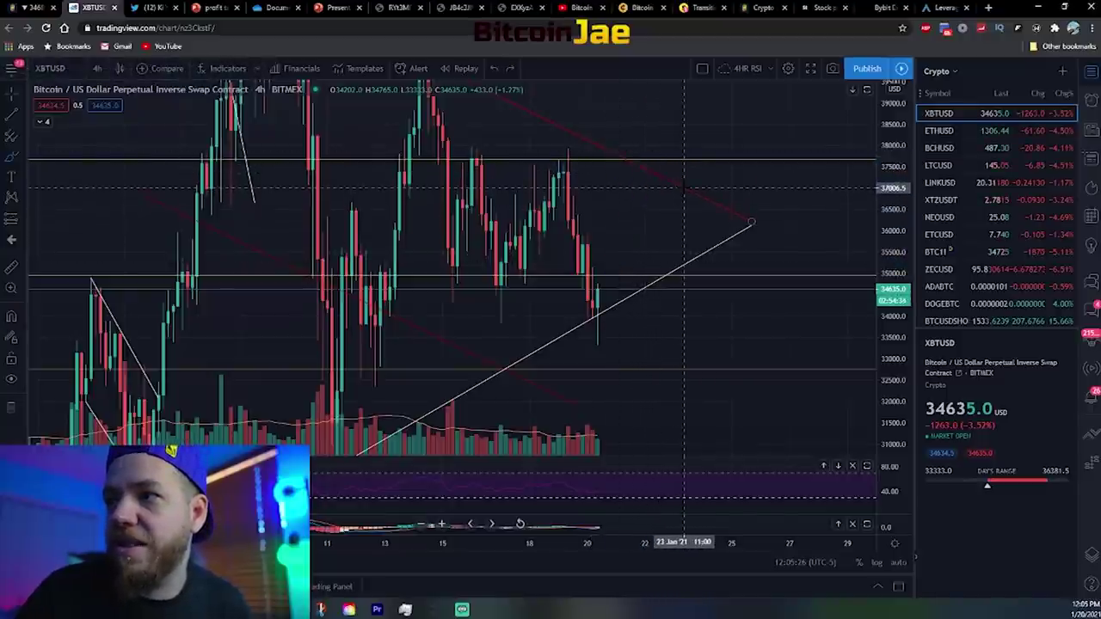